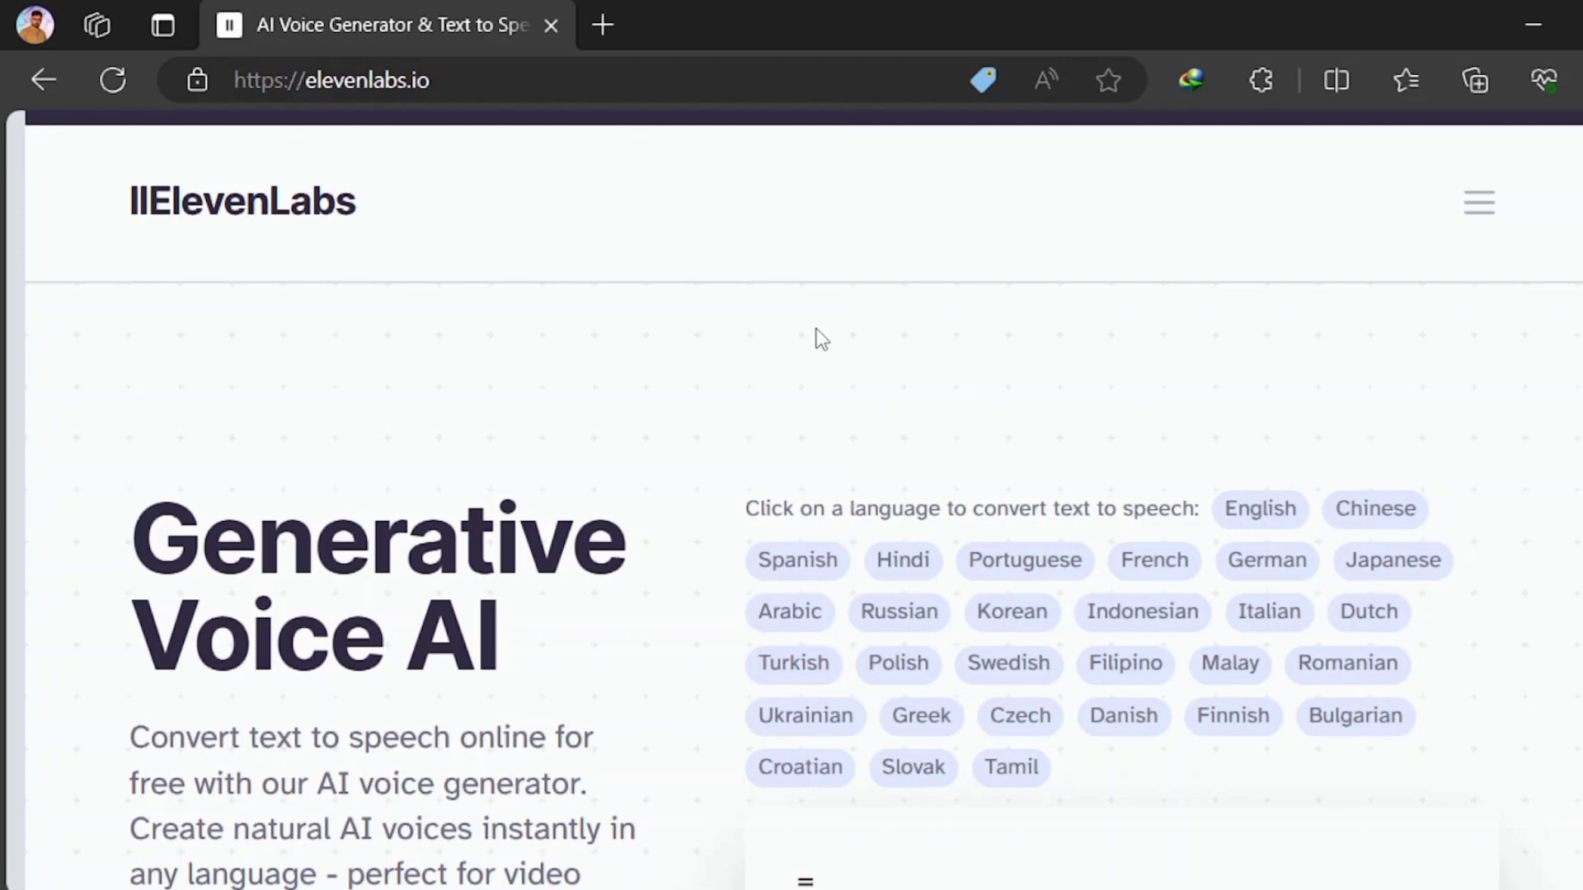
Open the ElevenLabs pricing page and examine the subscription plans, their included features and the pricing calculator
scroll(822, 338, down, 2)
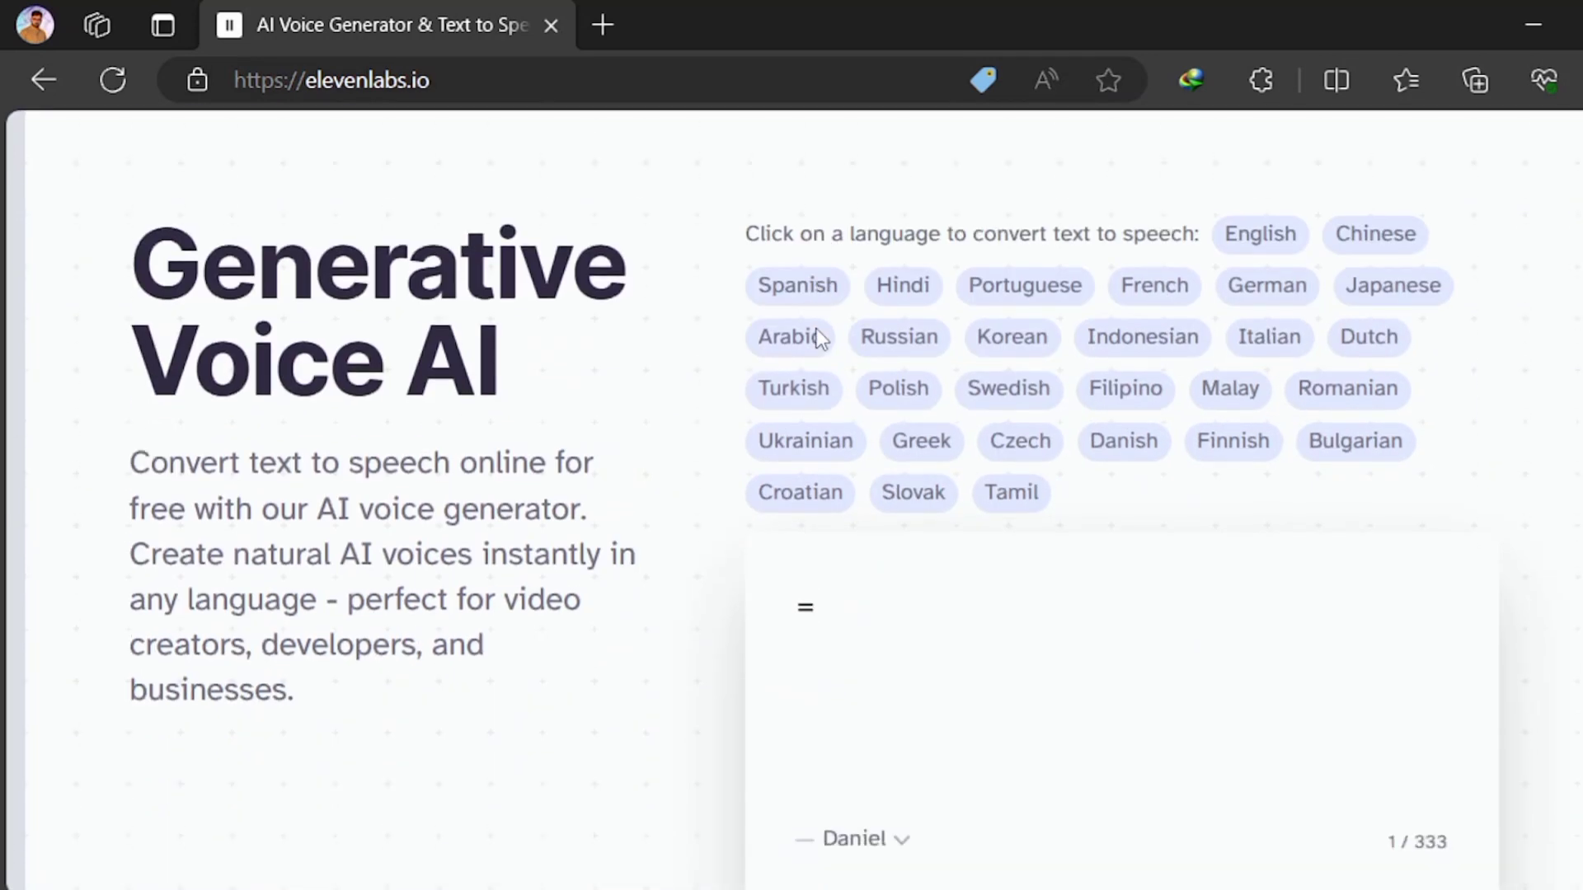
scroll(814, 336, down, 7)
scroll(818, 341, down, 15)
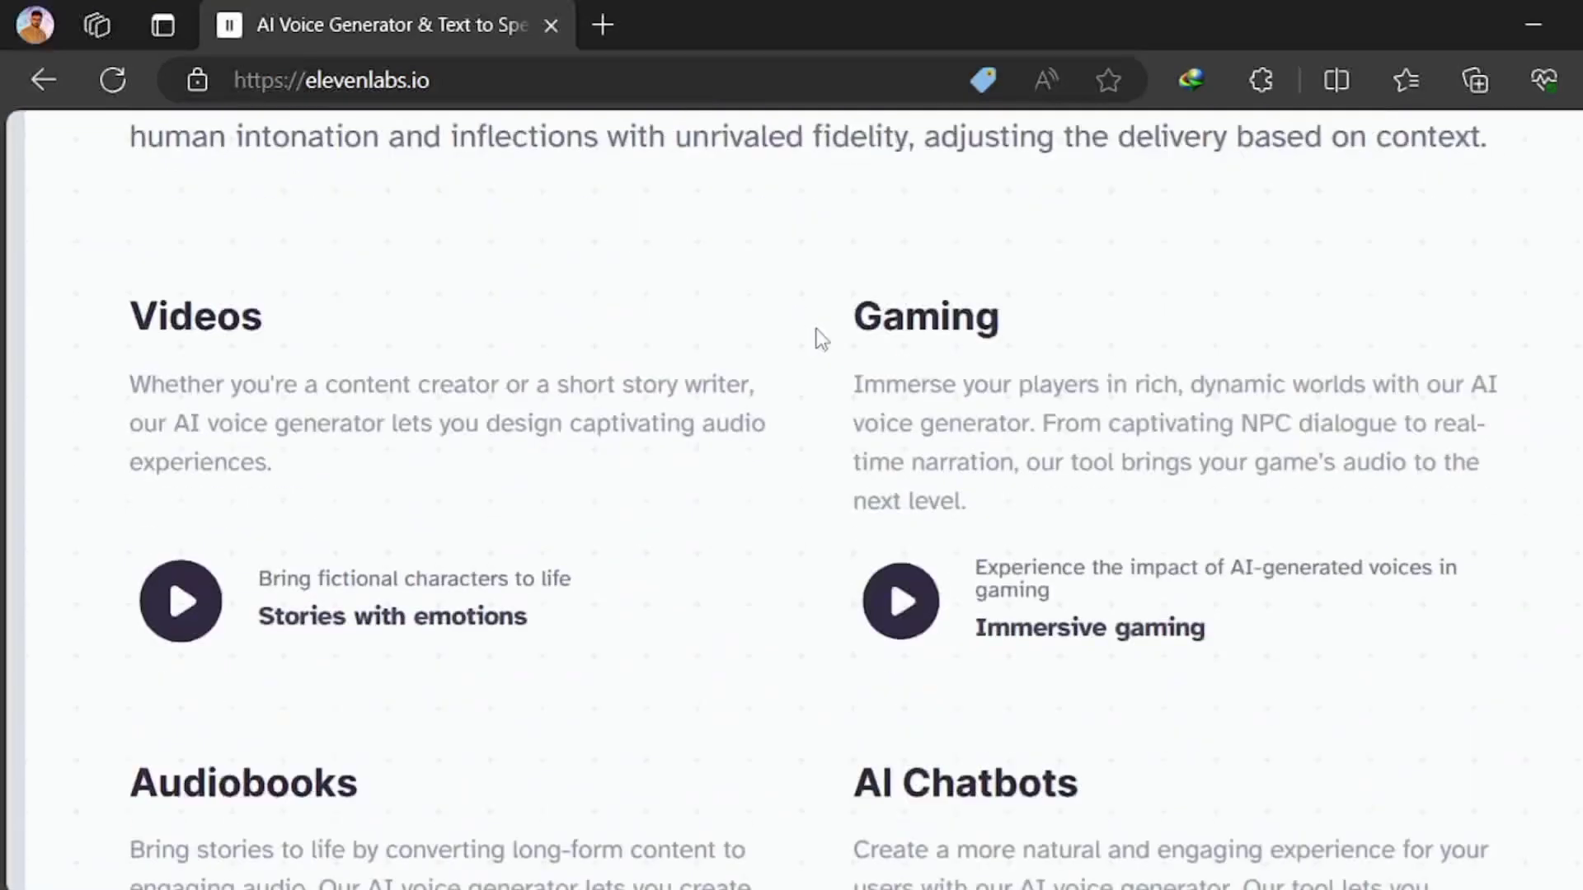
click(170, 473)
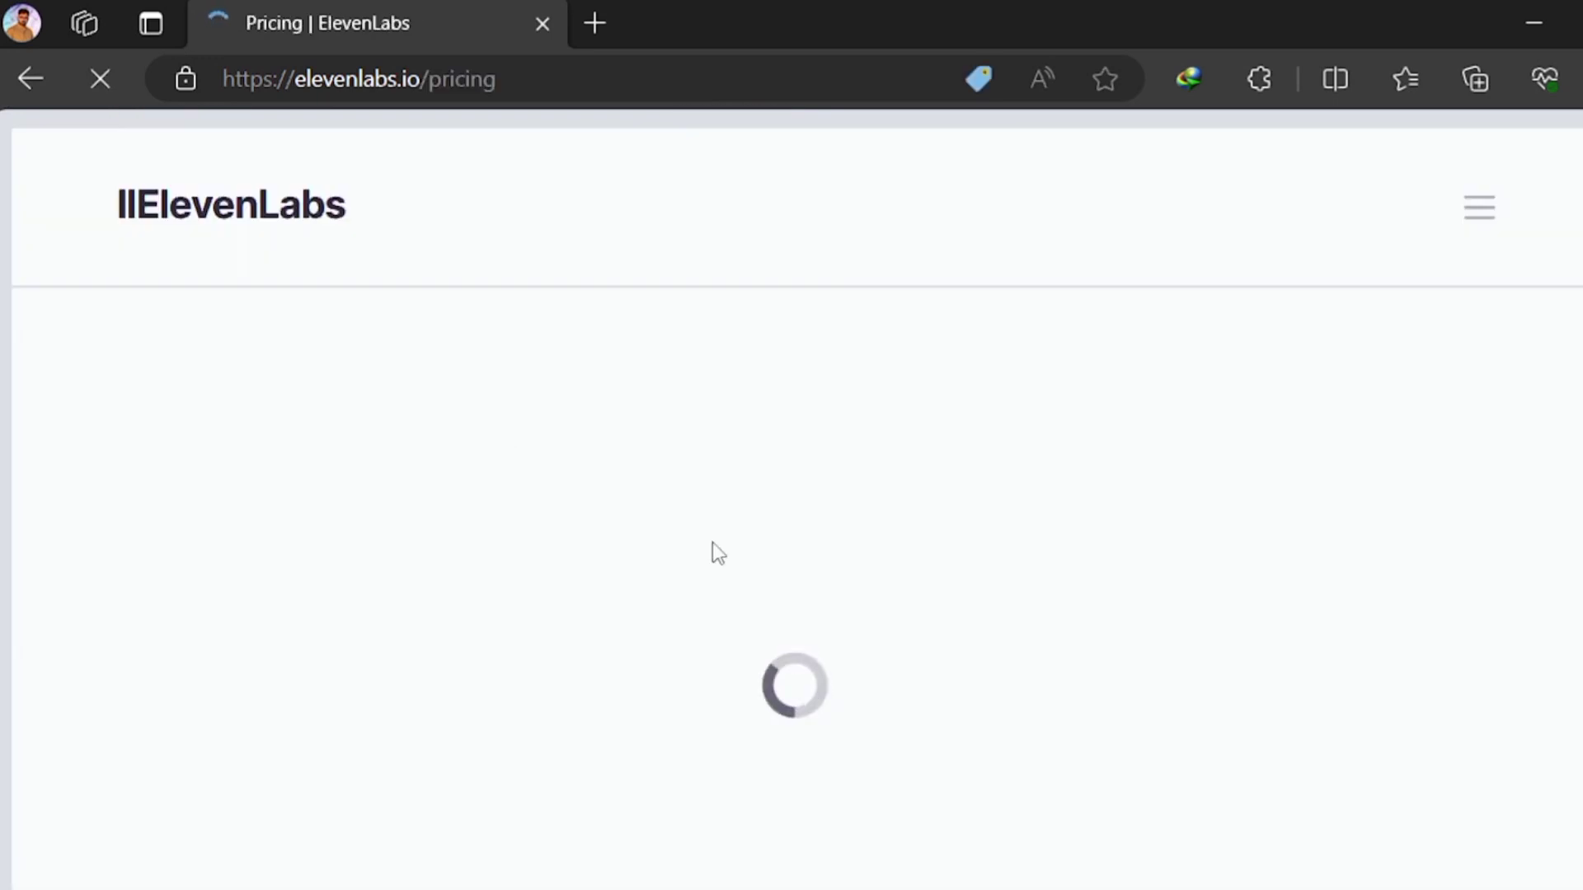
scroll(1072, 836, down, 6)
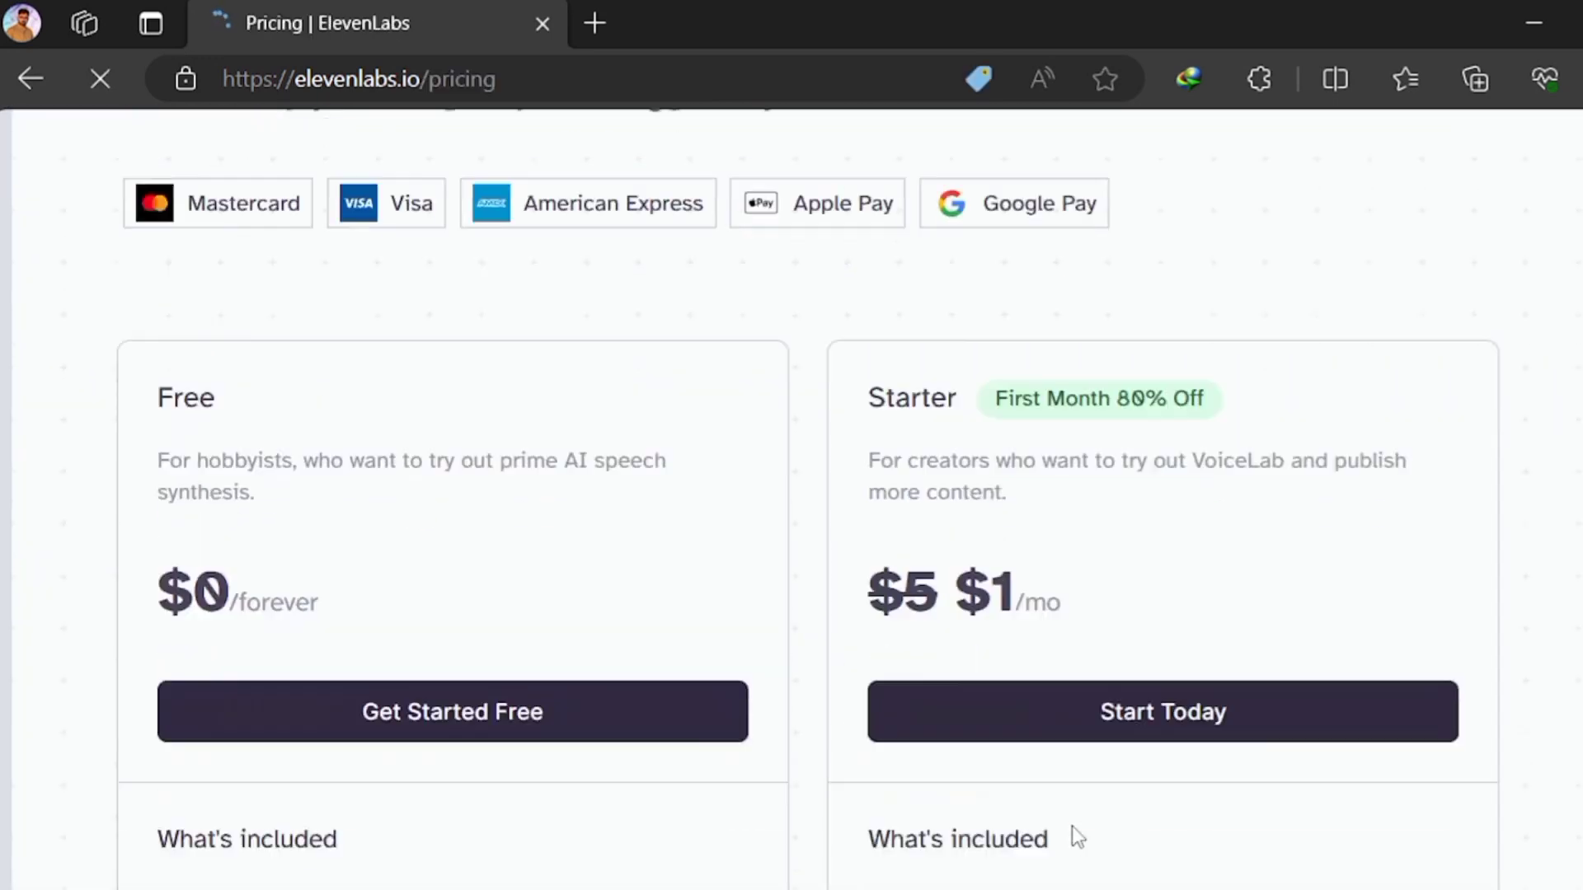
scroll(1071, 836, up, 2)
scroll(1074, 825, down, 12)
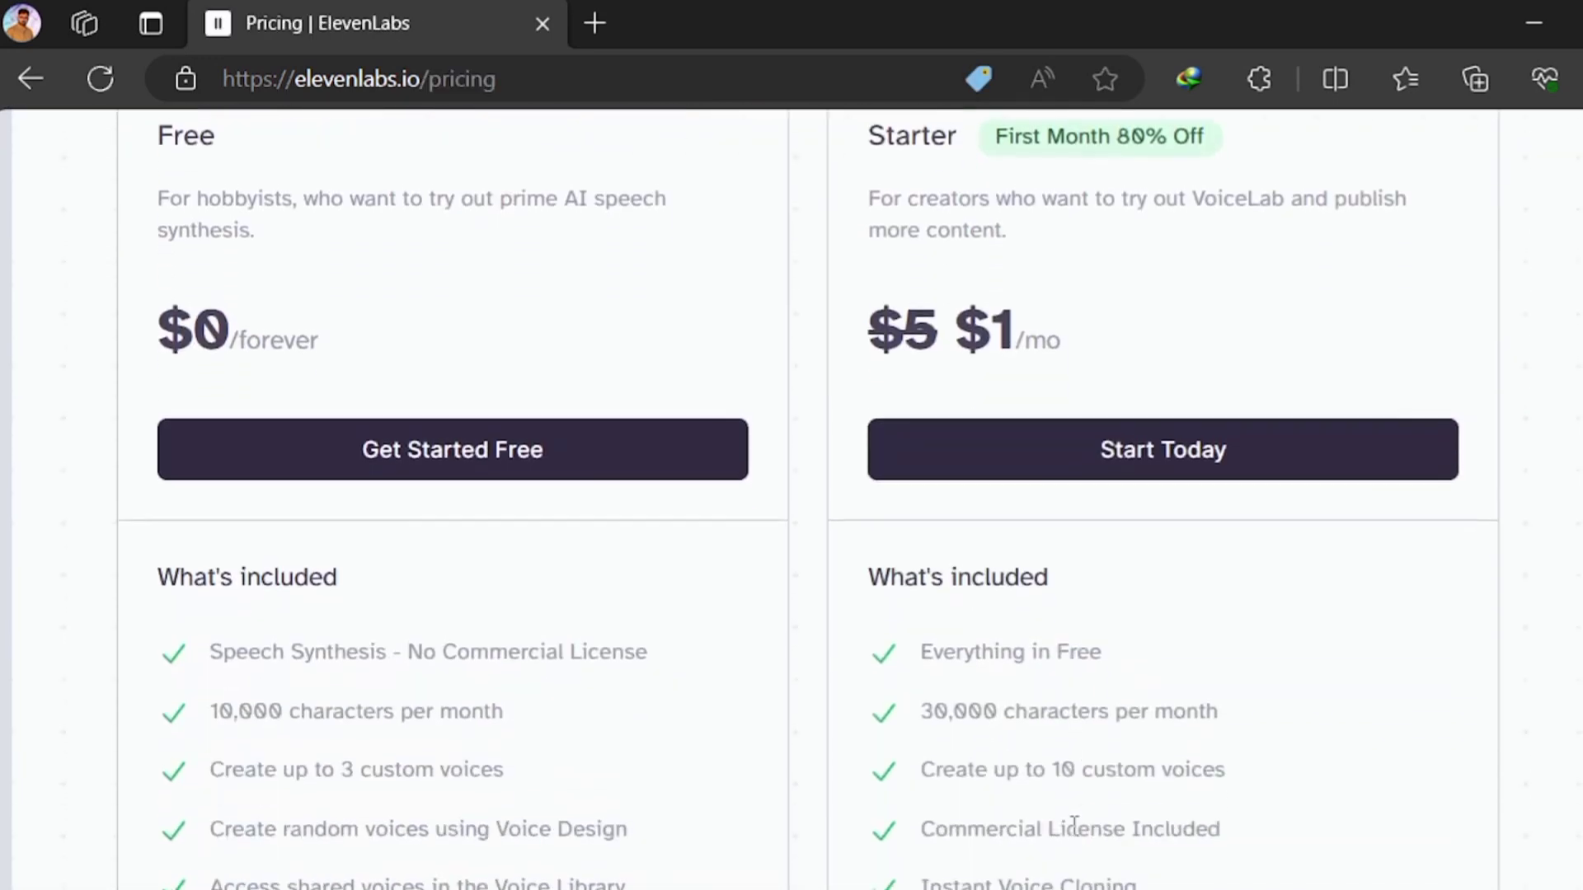
scroll(1074, 826, down, 15)
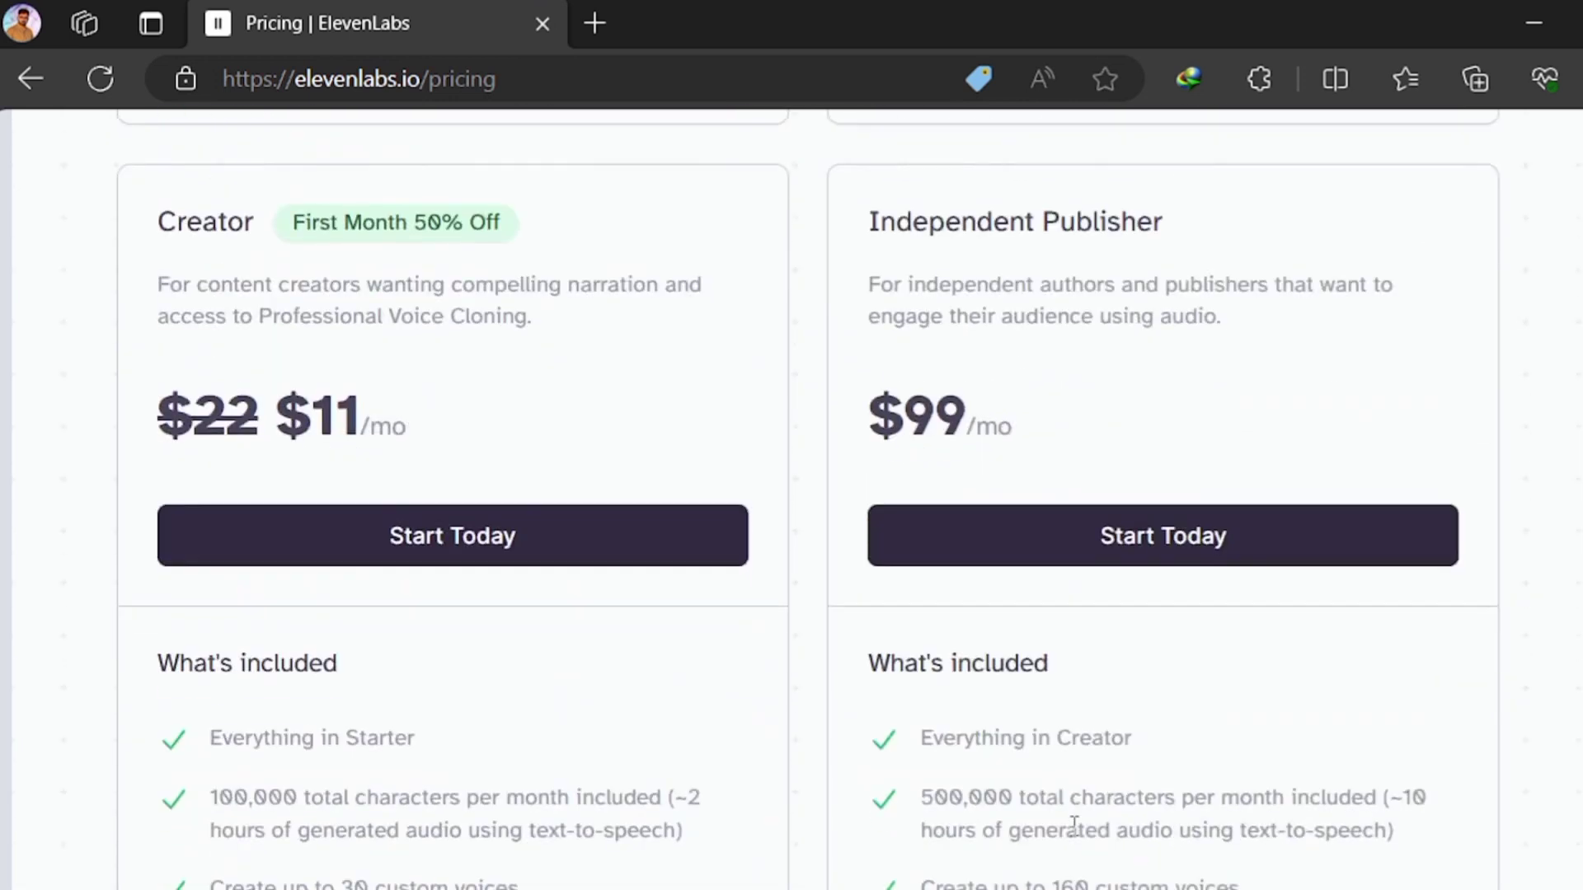
scroll(1074, 826, down, 16)
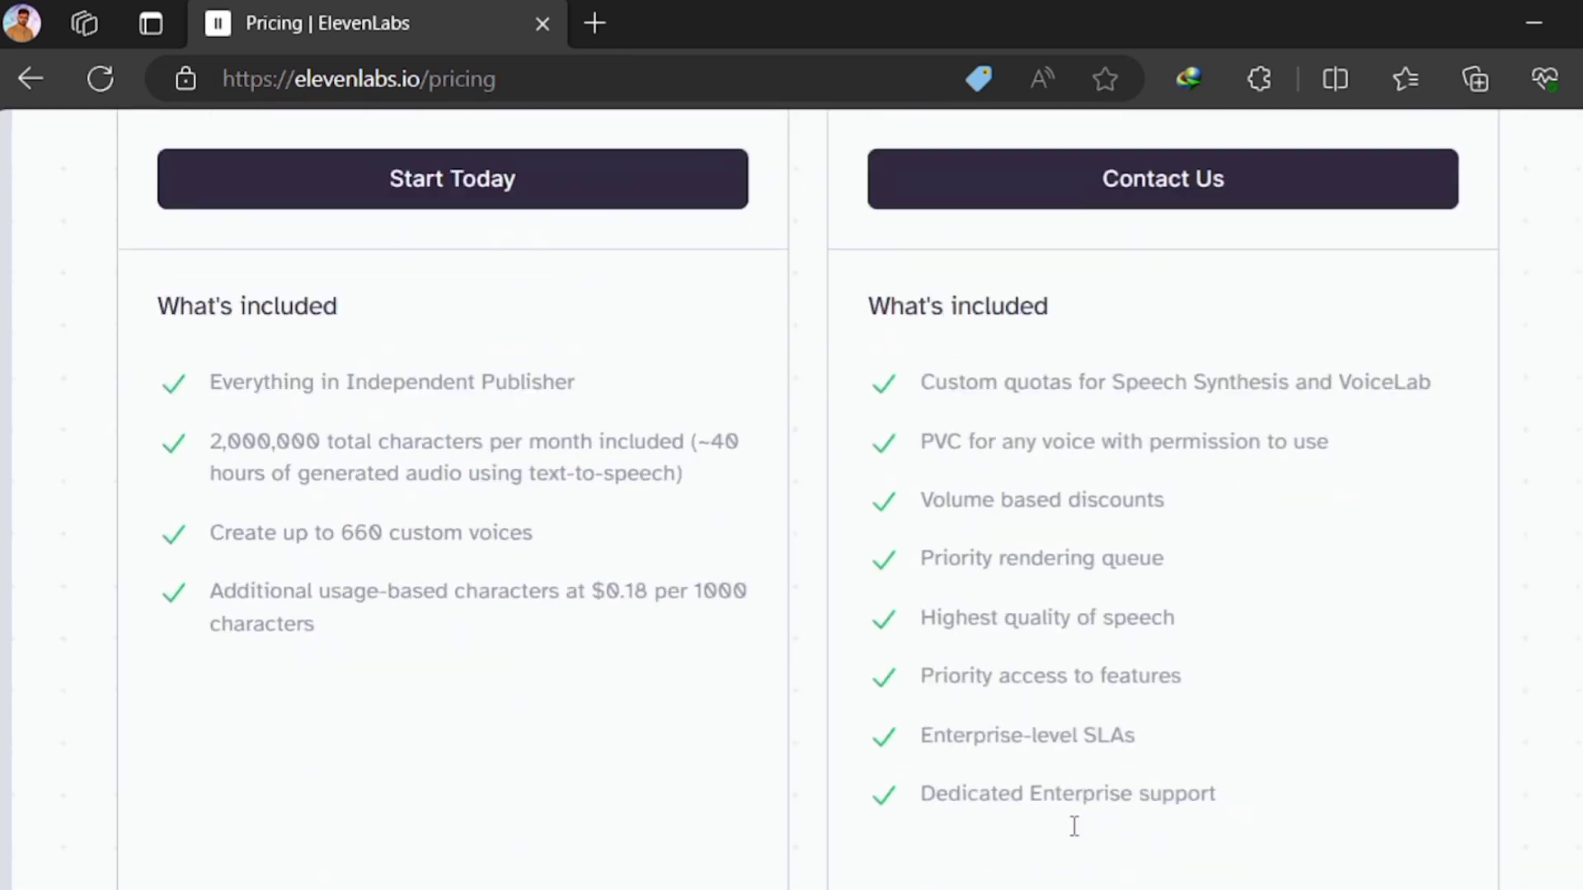
scroll(1071, 826, down, 7)
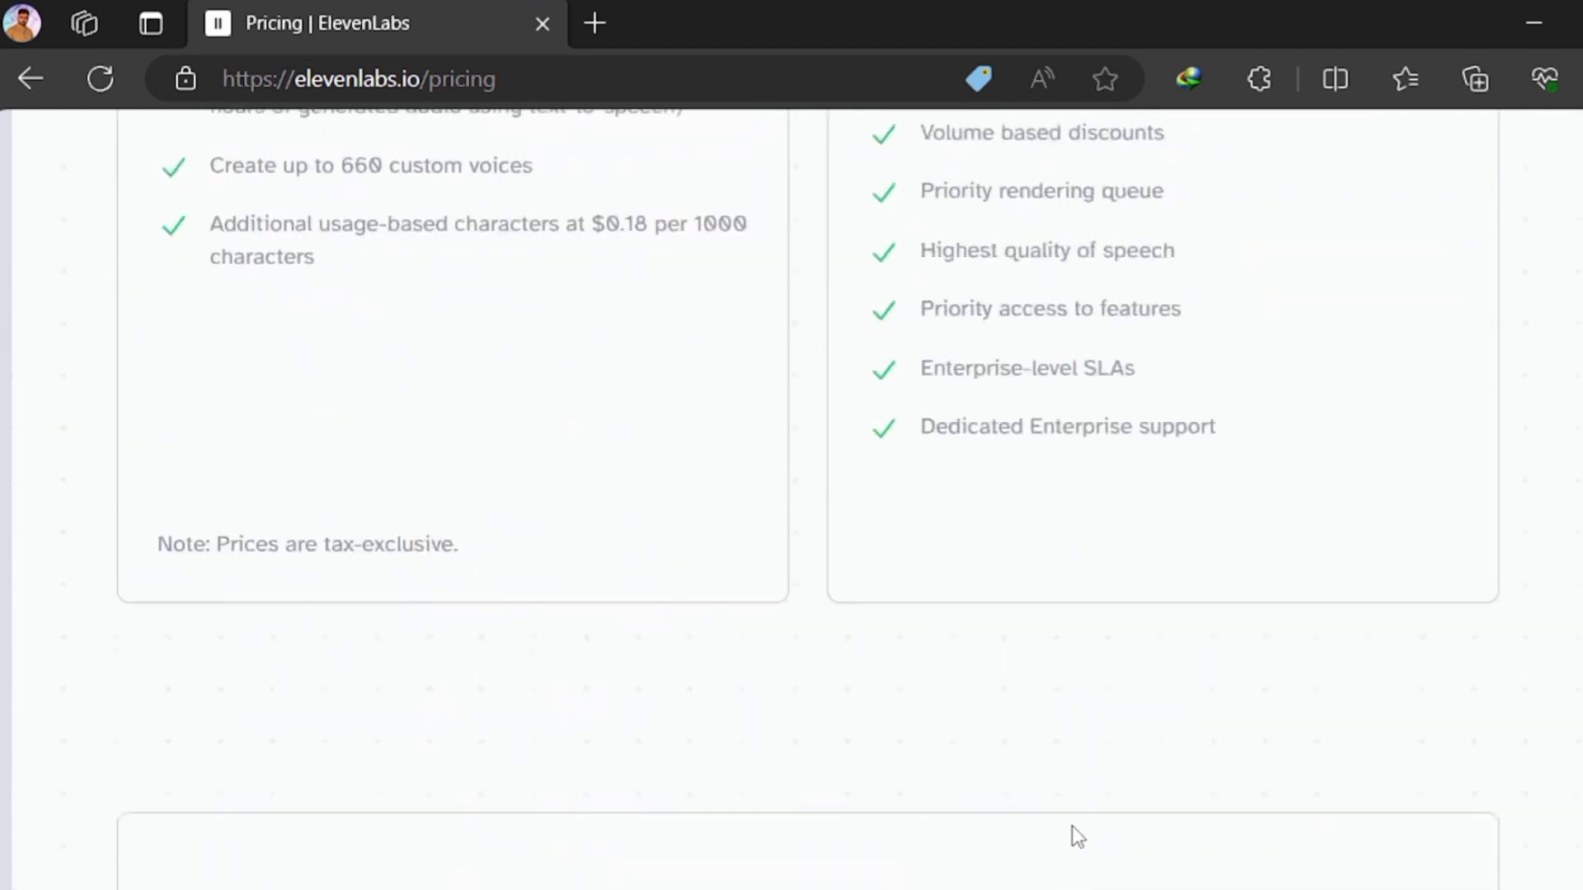
scroll(1074, 834, up, 15)
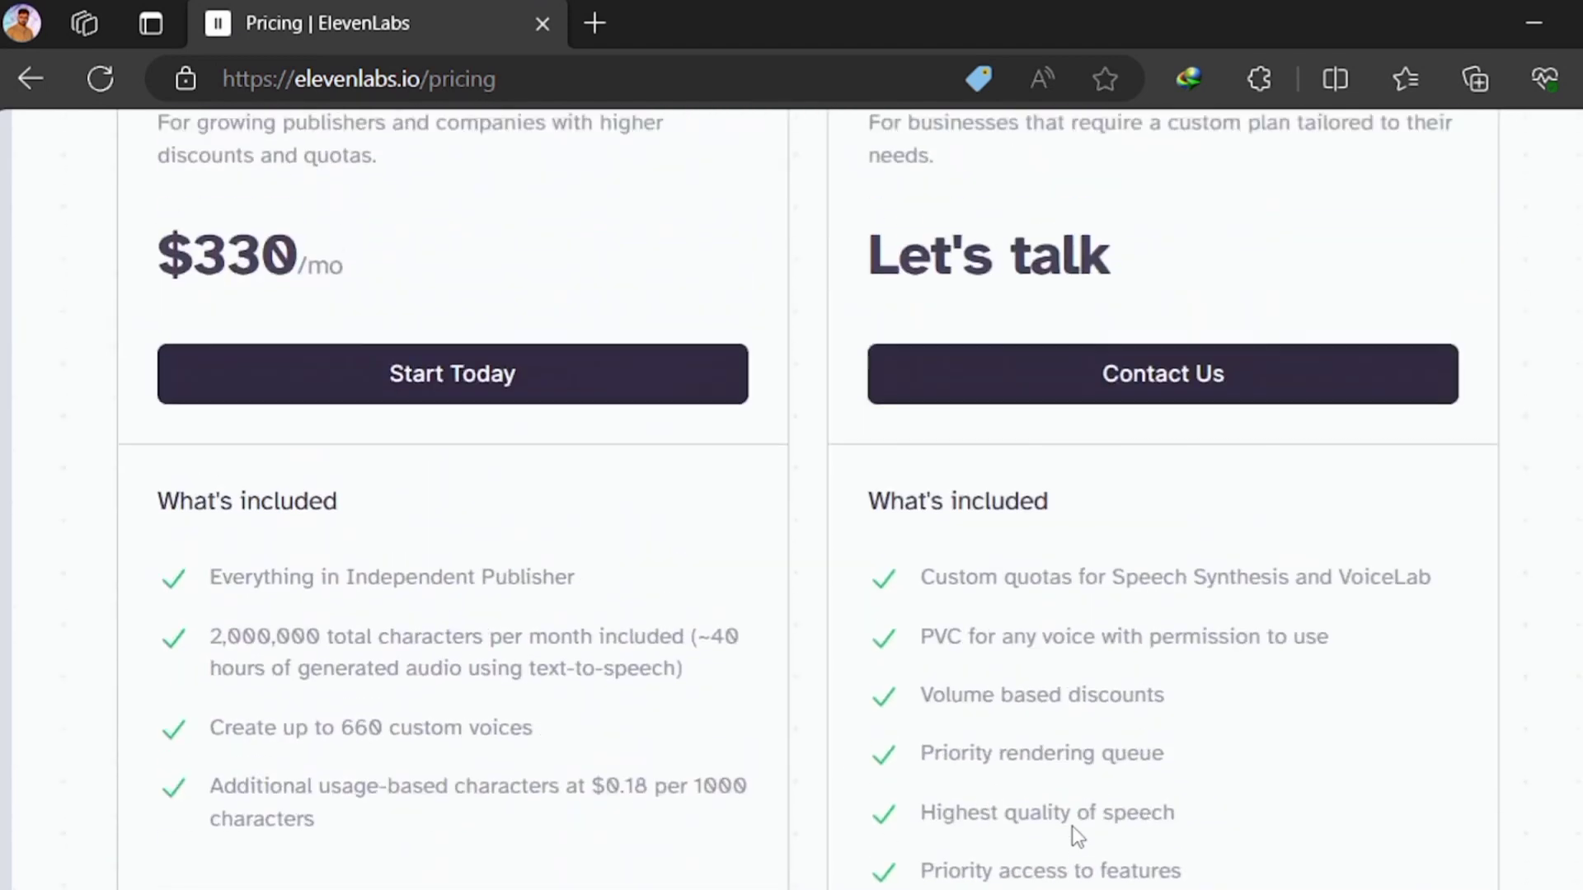
scroll(1071, 826, up, 3)
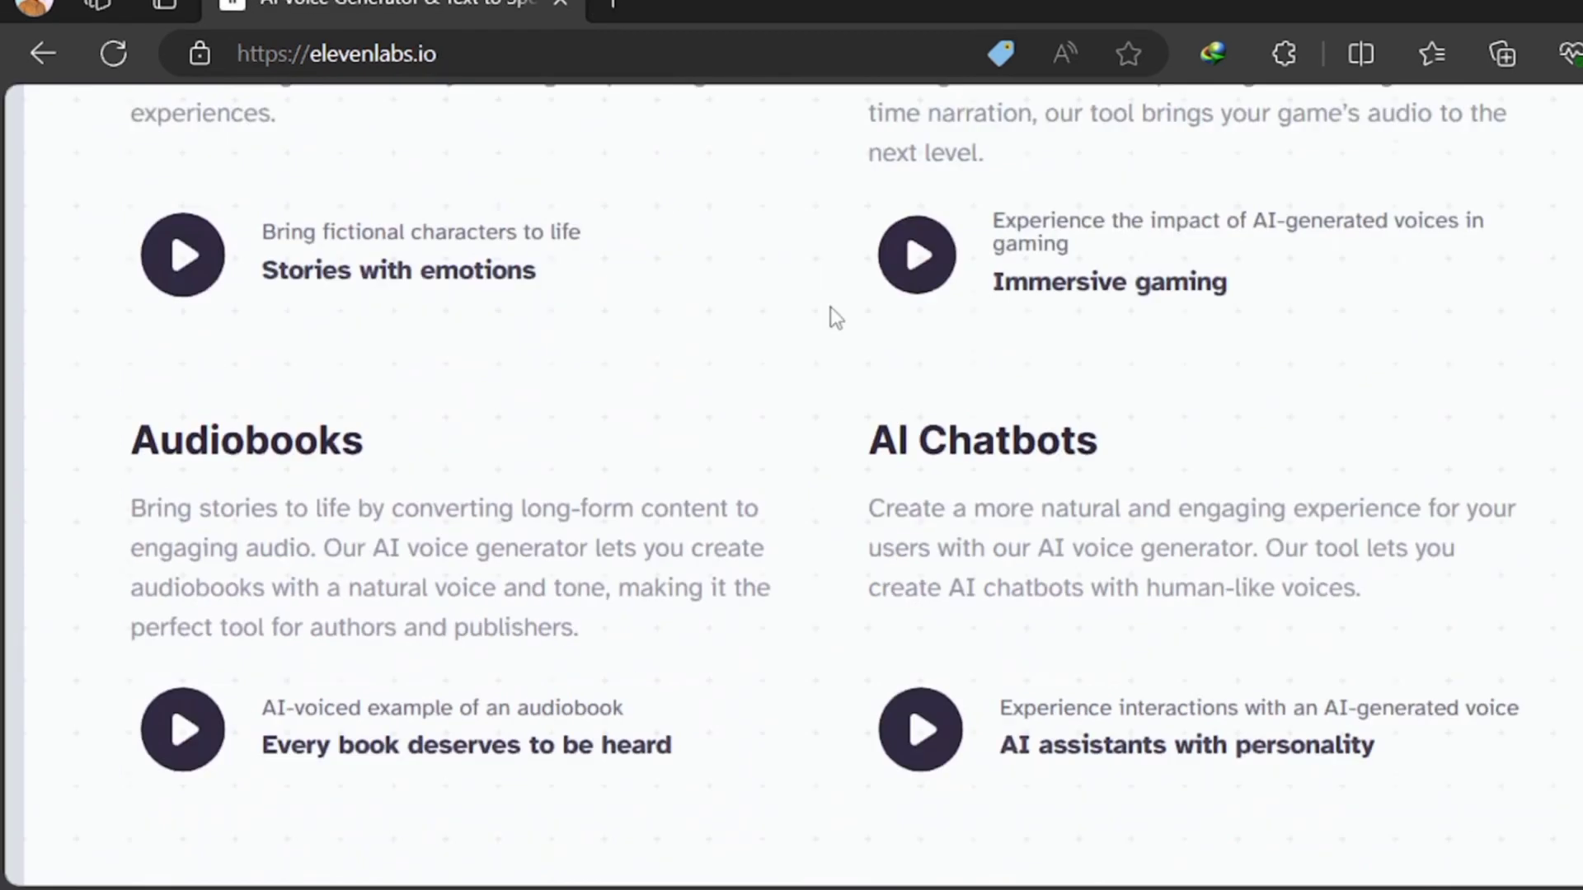
scroll(820, 334, down, 15)
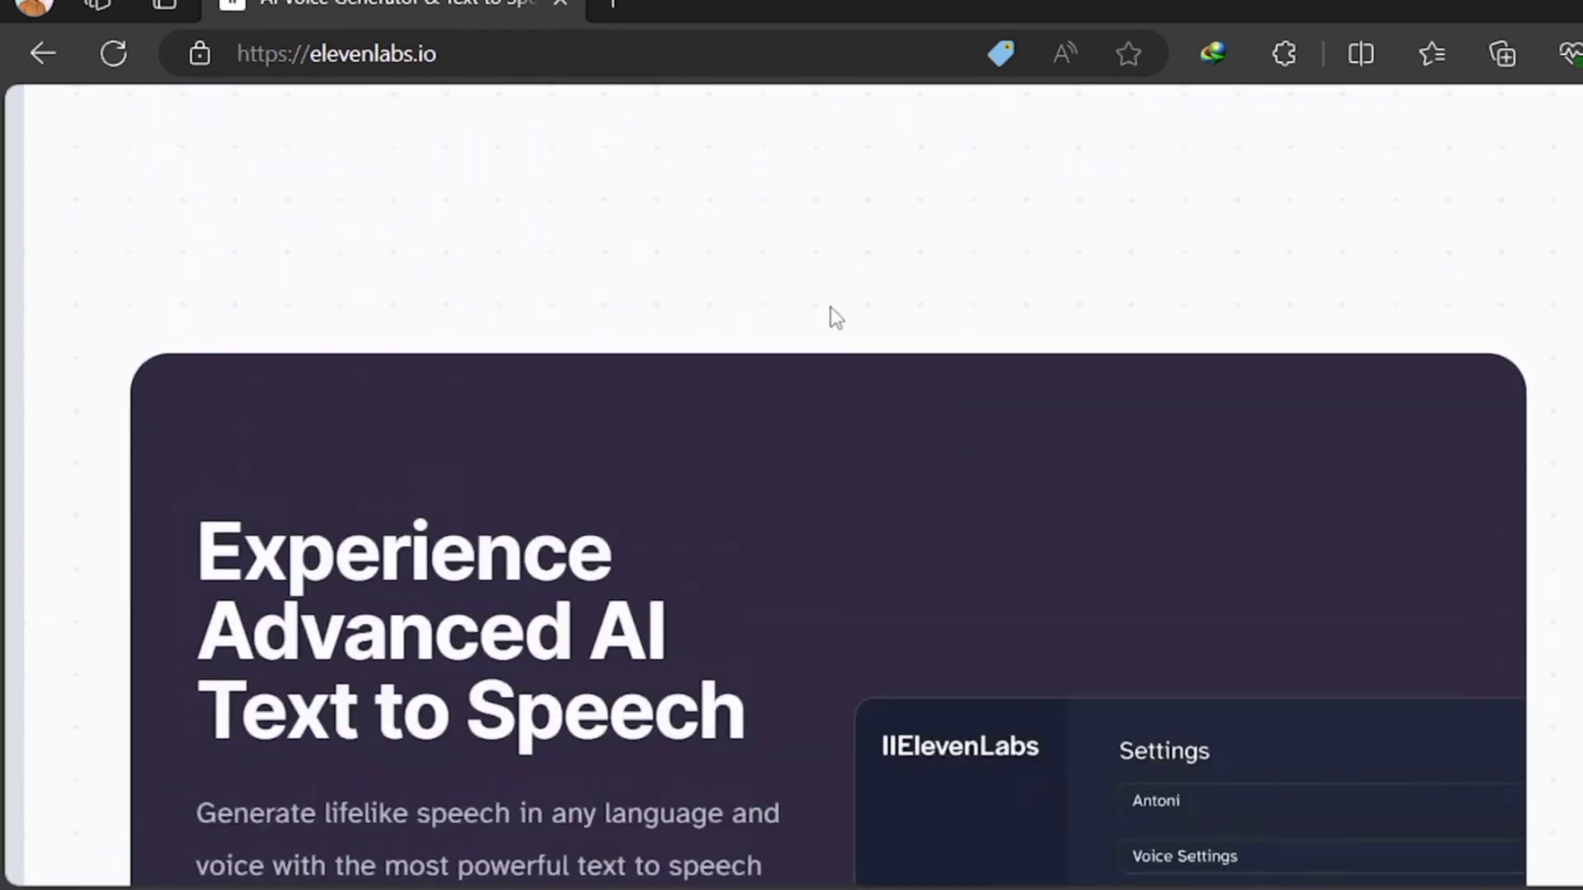
Look over the ElevenLabs homepage sections on supported languages, VoiceLab, Projects and frequently asked questions
scroll(829, 303, down, 20)
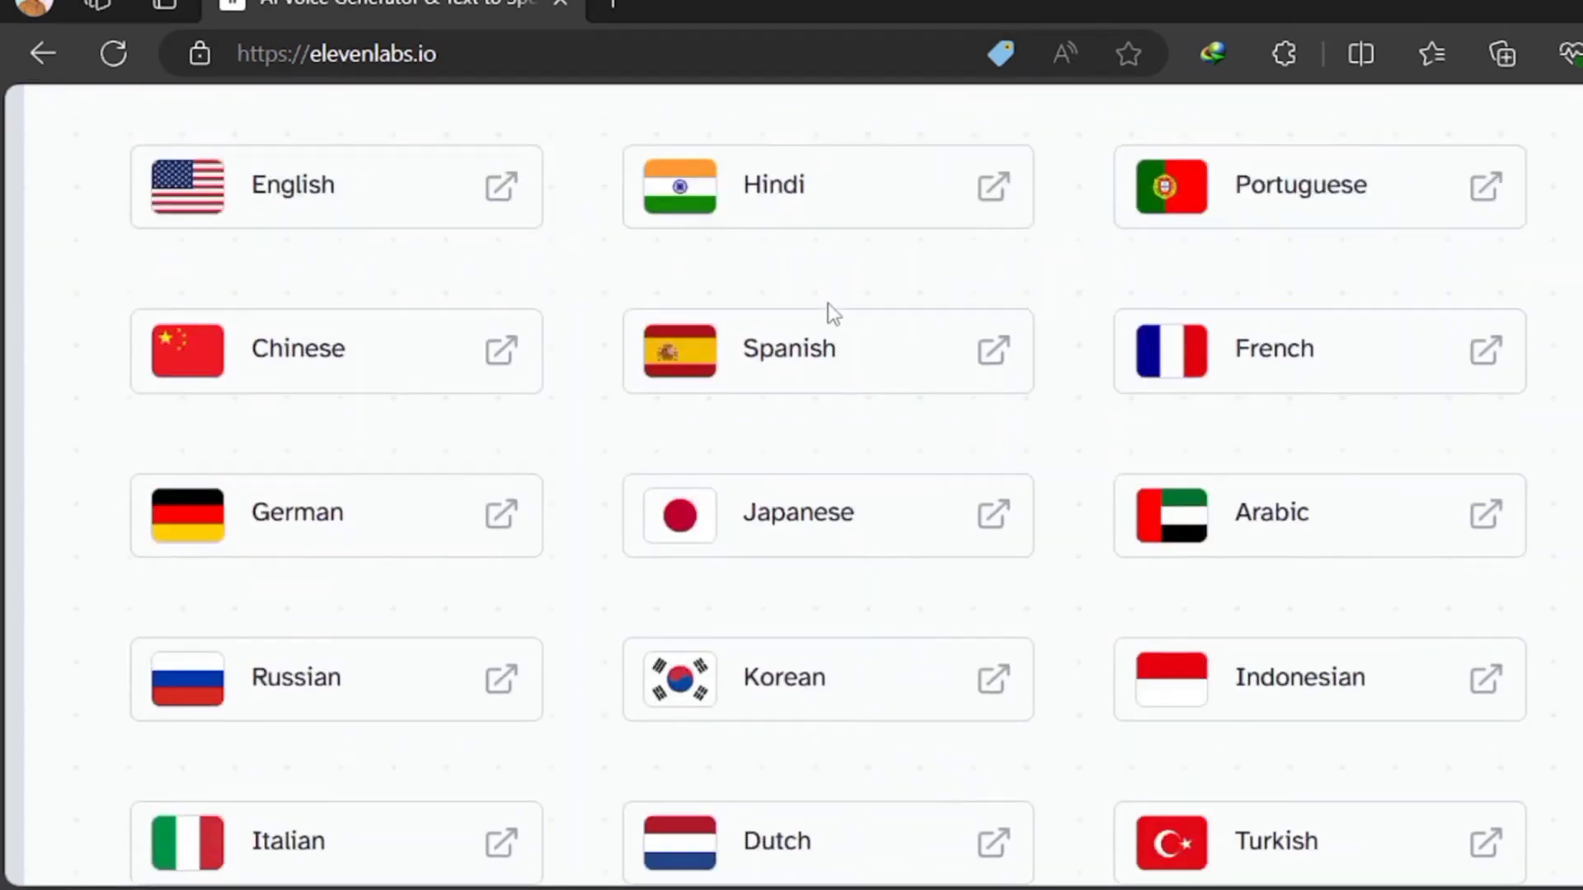
scroll(831, 313, up, 8)
scroll(831, 312, down, 10)
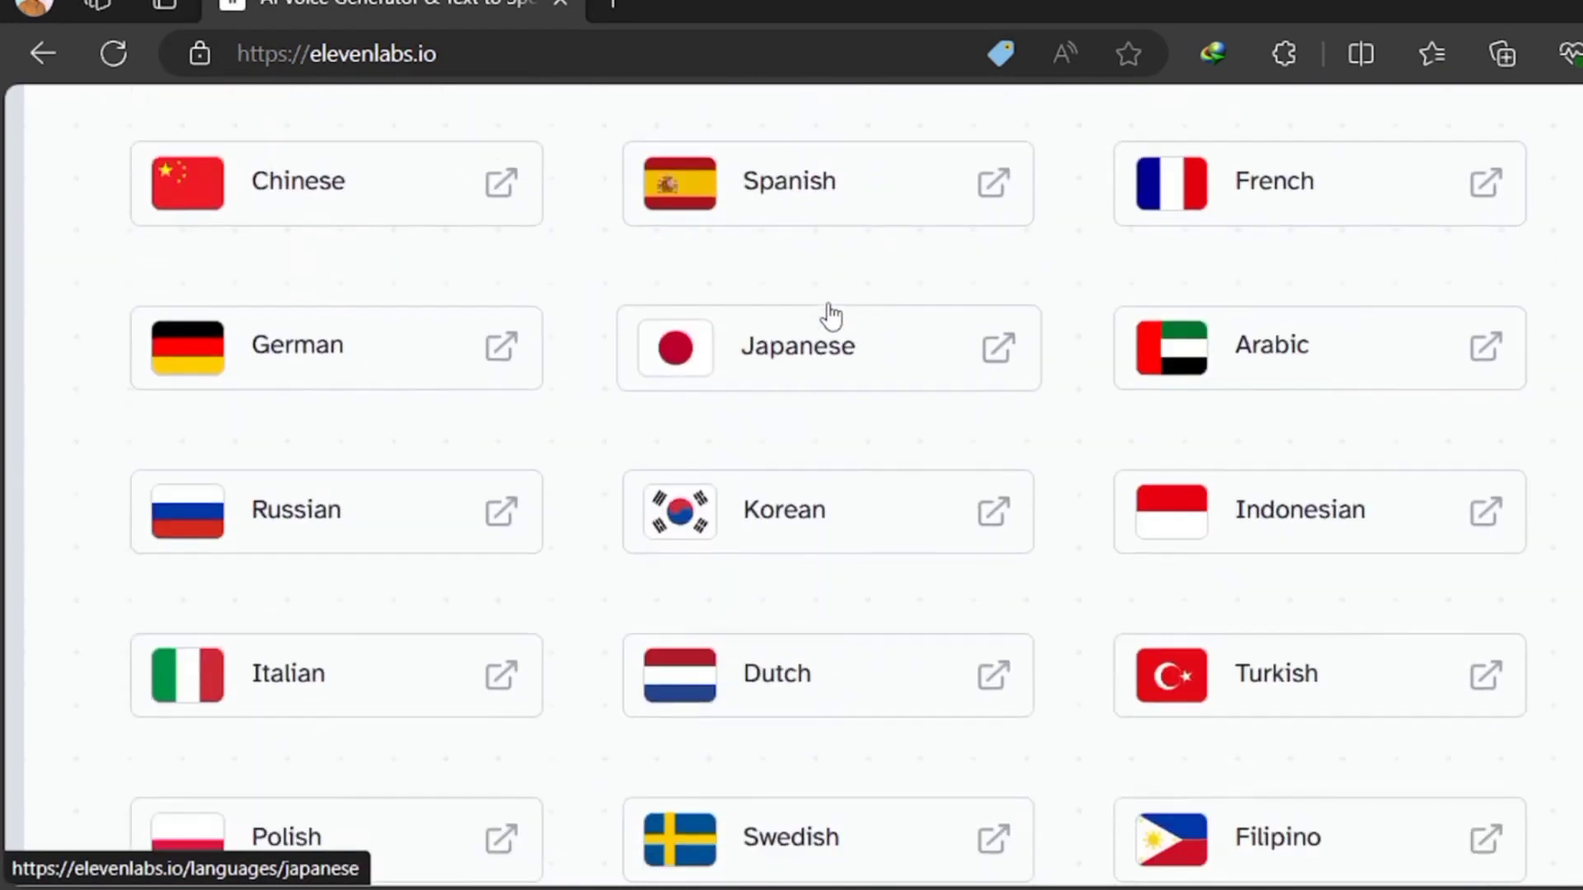
scroll(831, 314, down, 20)
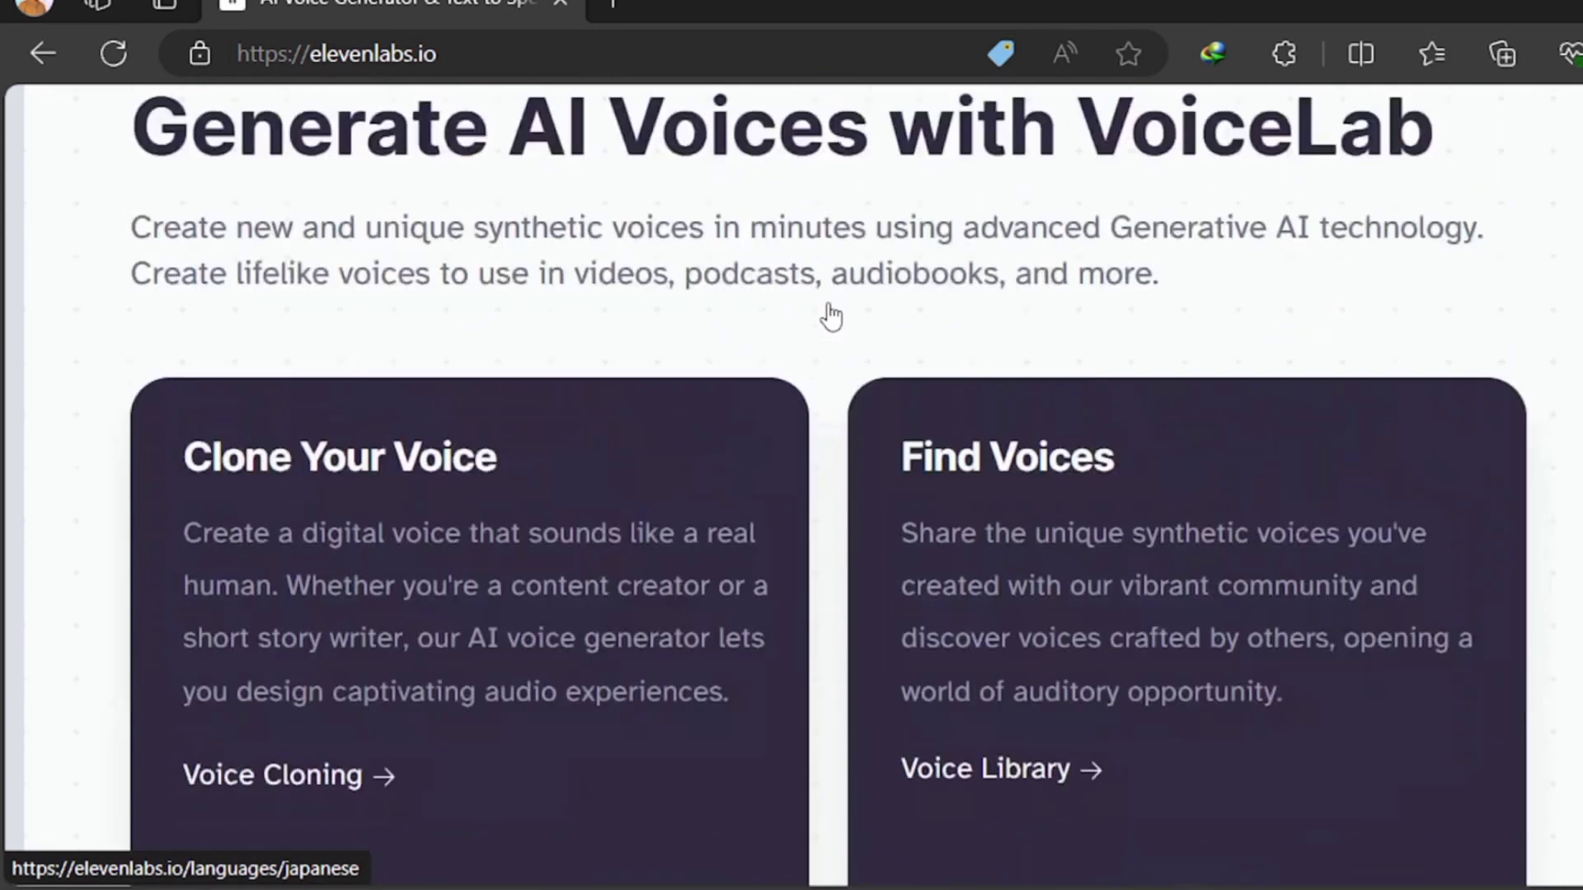
scroll(831, 316, down, 20)
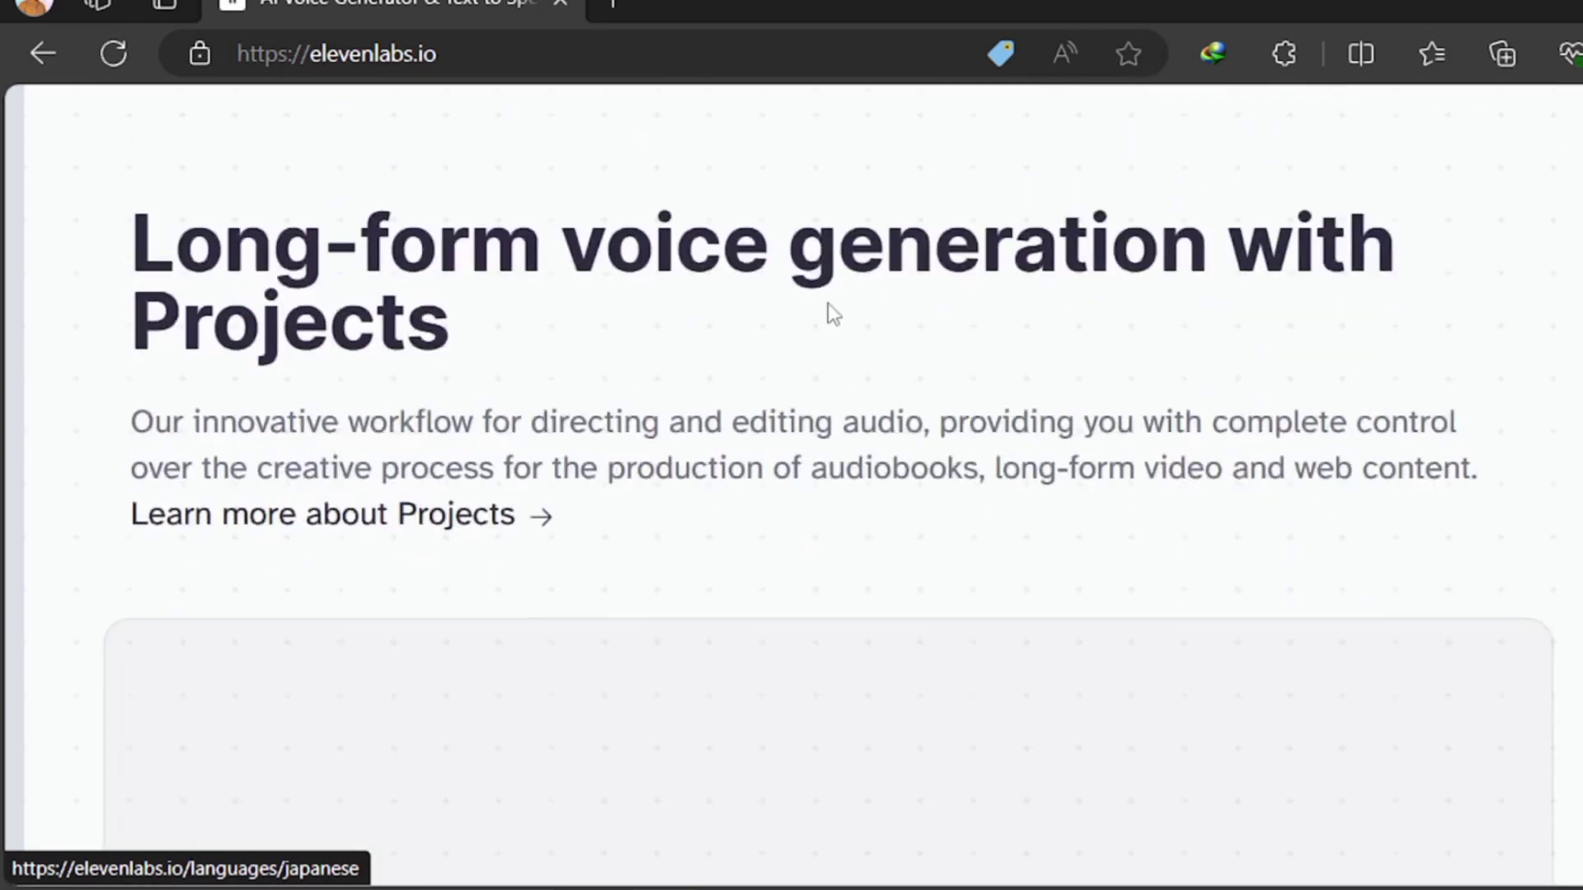
scroll(831, 315, down, 20)
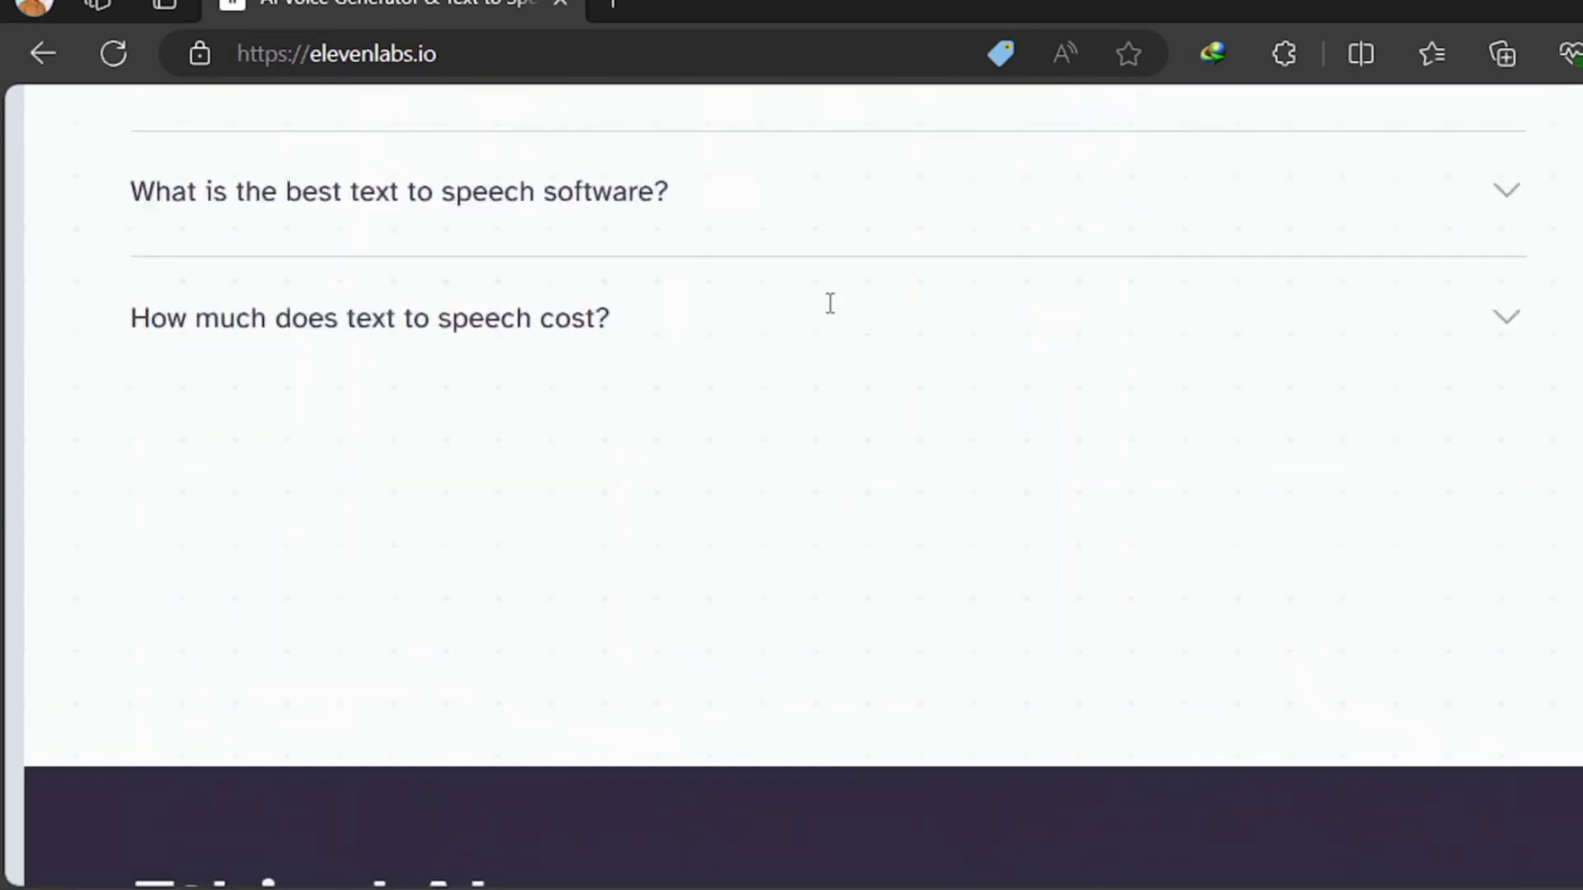
scroll(829, 301, up, 6)
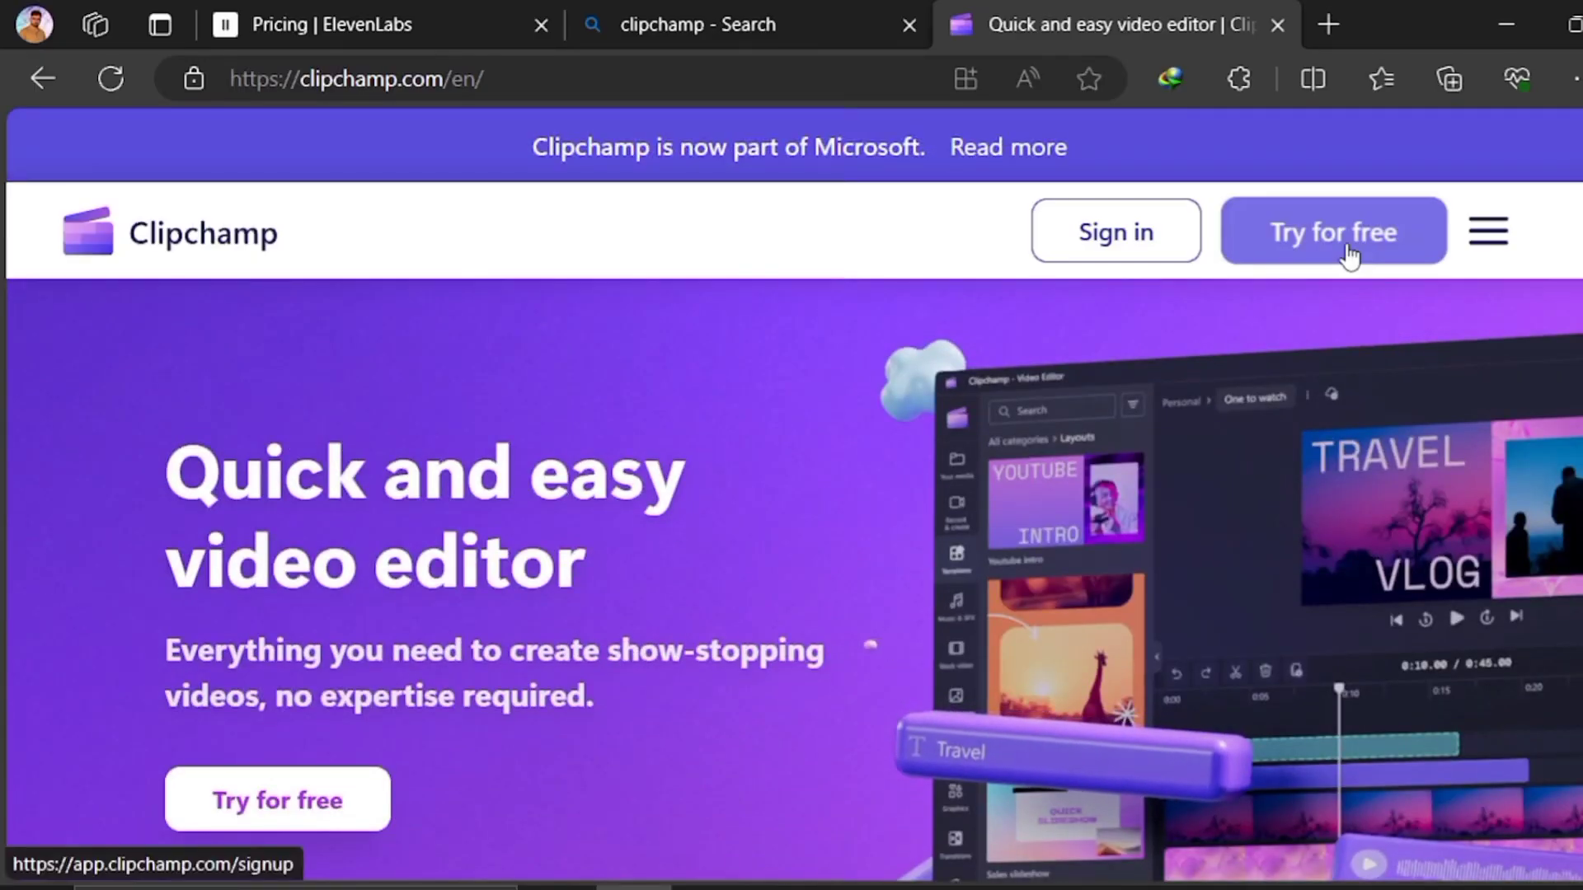
Enter Clipchamp from its website, create a new video from scratch and add a text-to-speech clip to it
click(1350, 255)
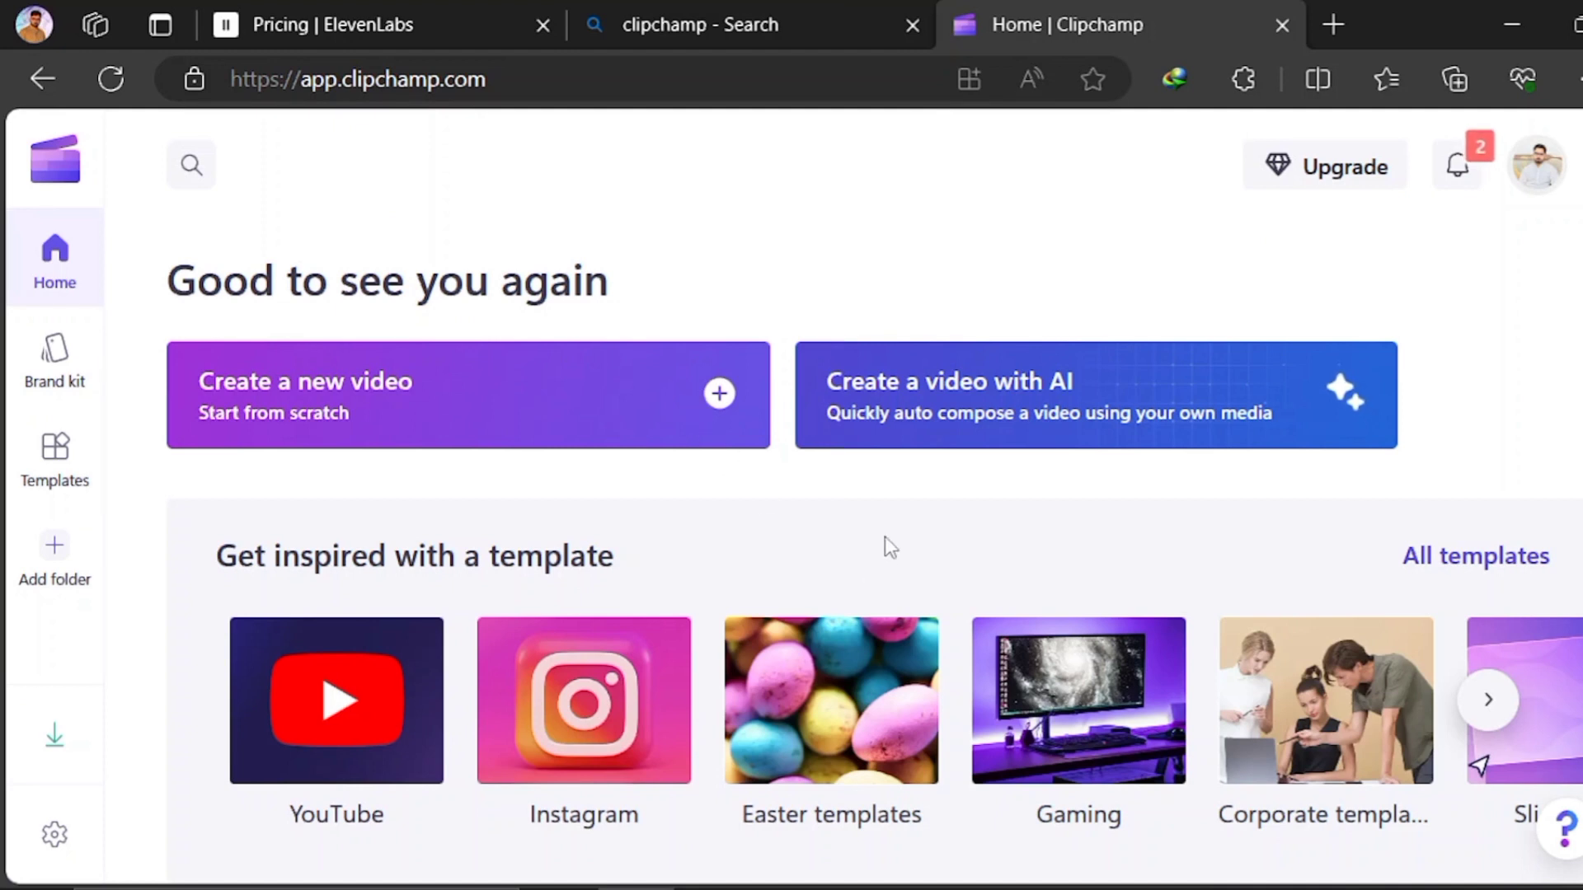
click(599, 375)
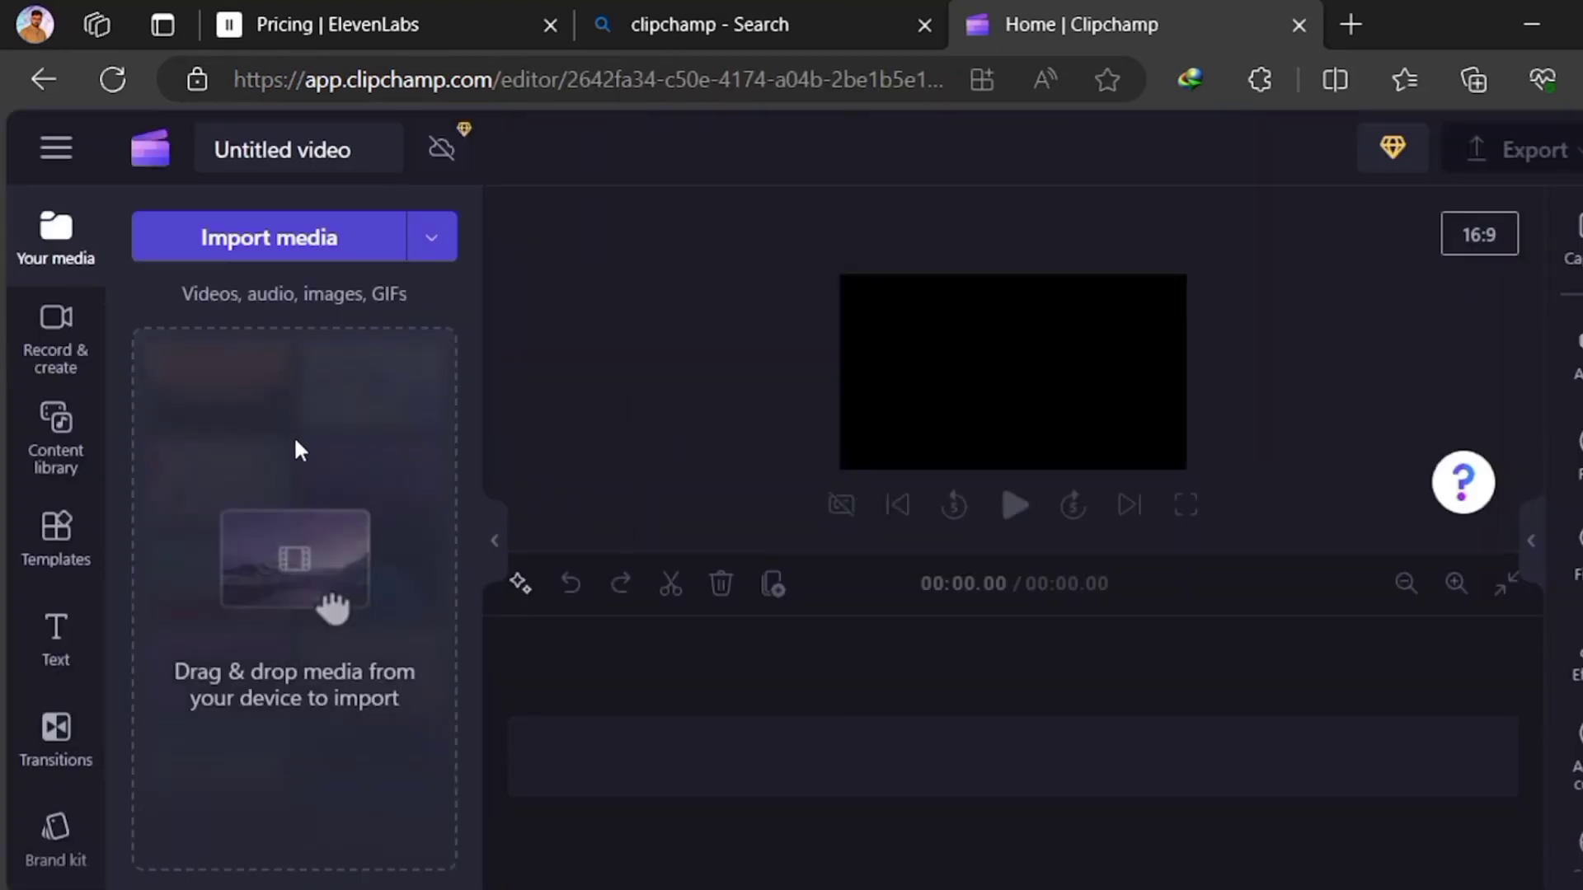
click(56, 326)
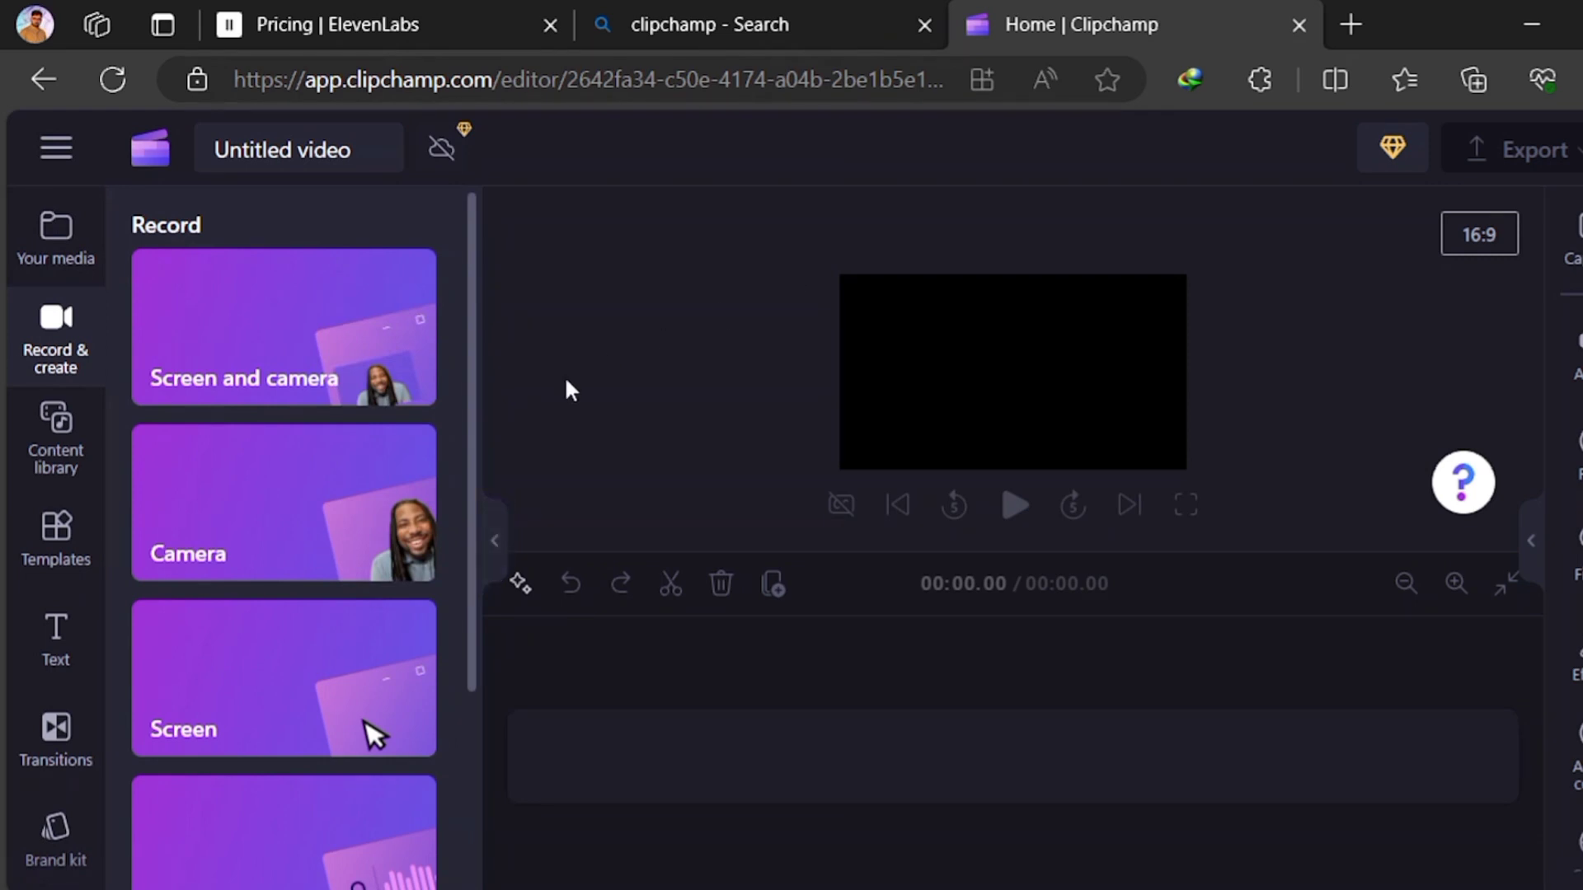
drag(470, 448, 498, 669)
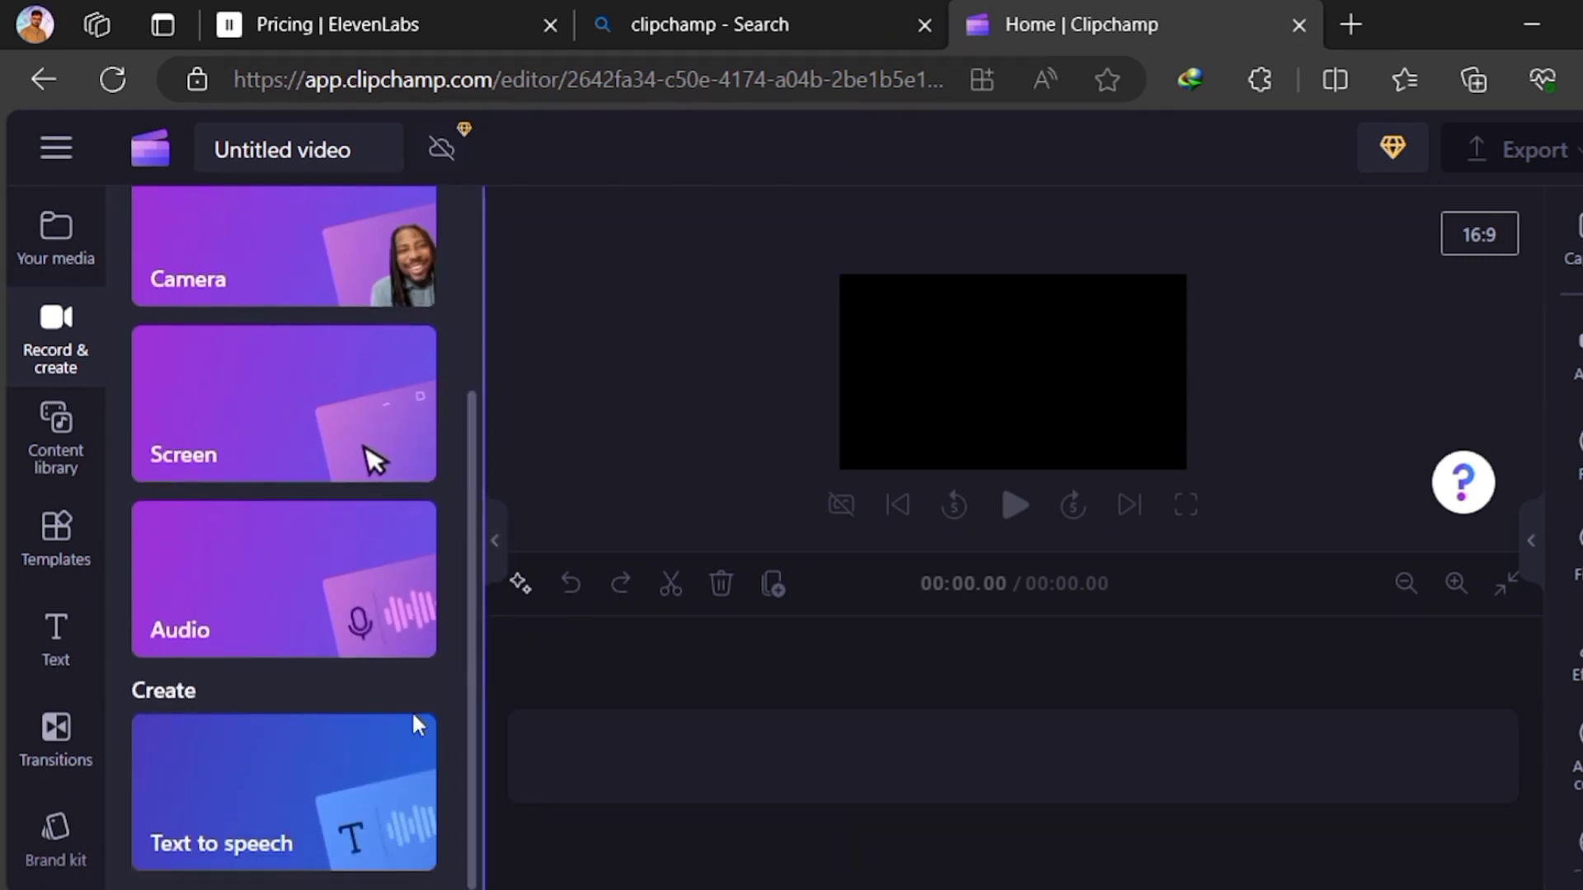
click(333, 824)
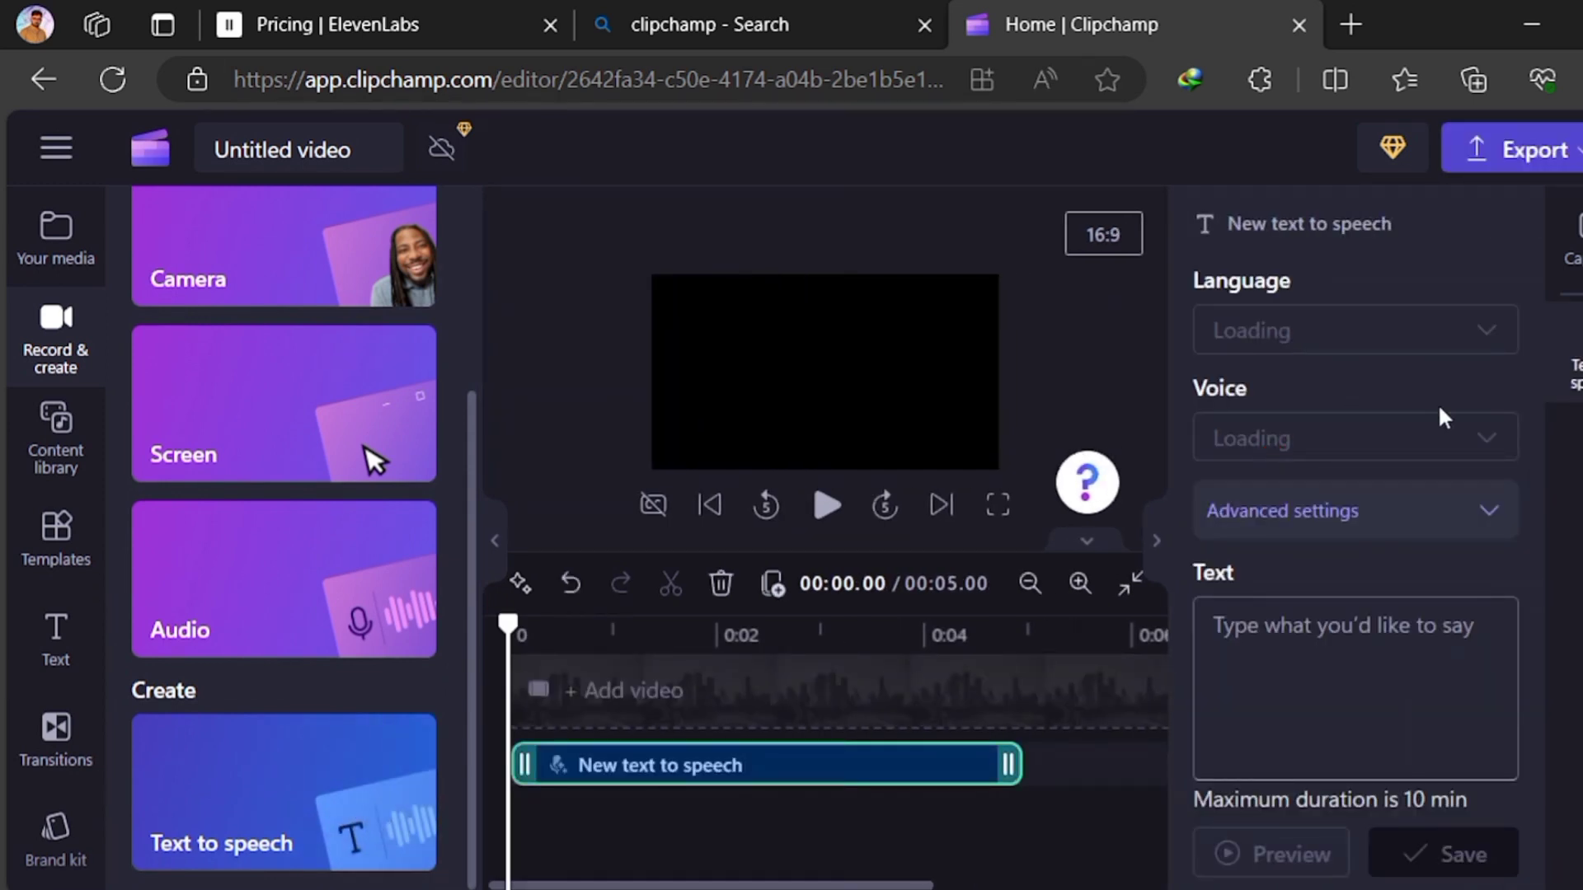
Keep English (United States) as the clip's language, set its voice to Guy and expand the advanced voice settings
click(1477, 338)
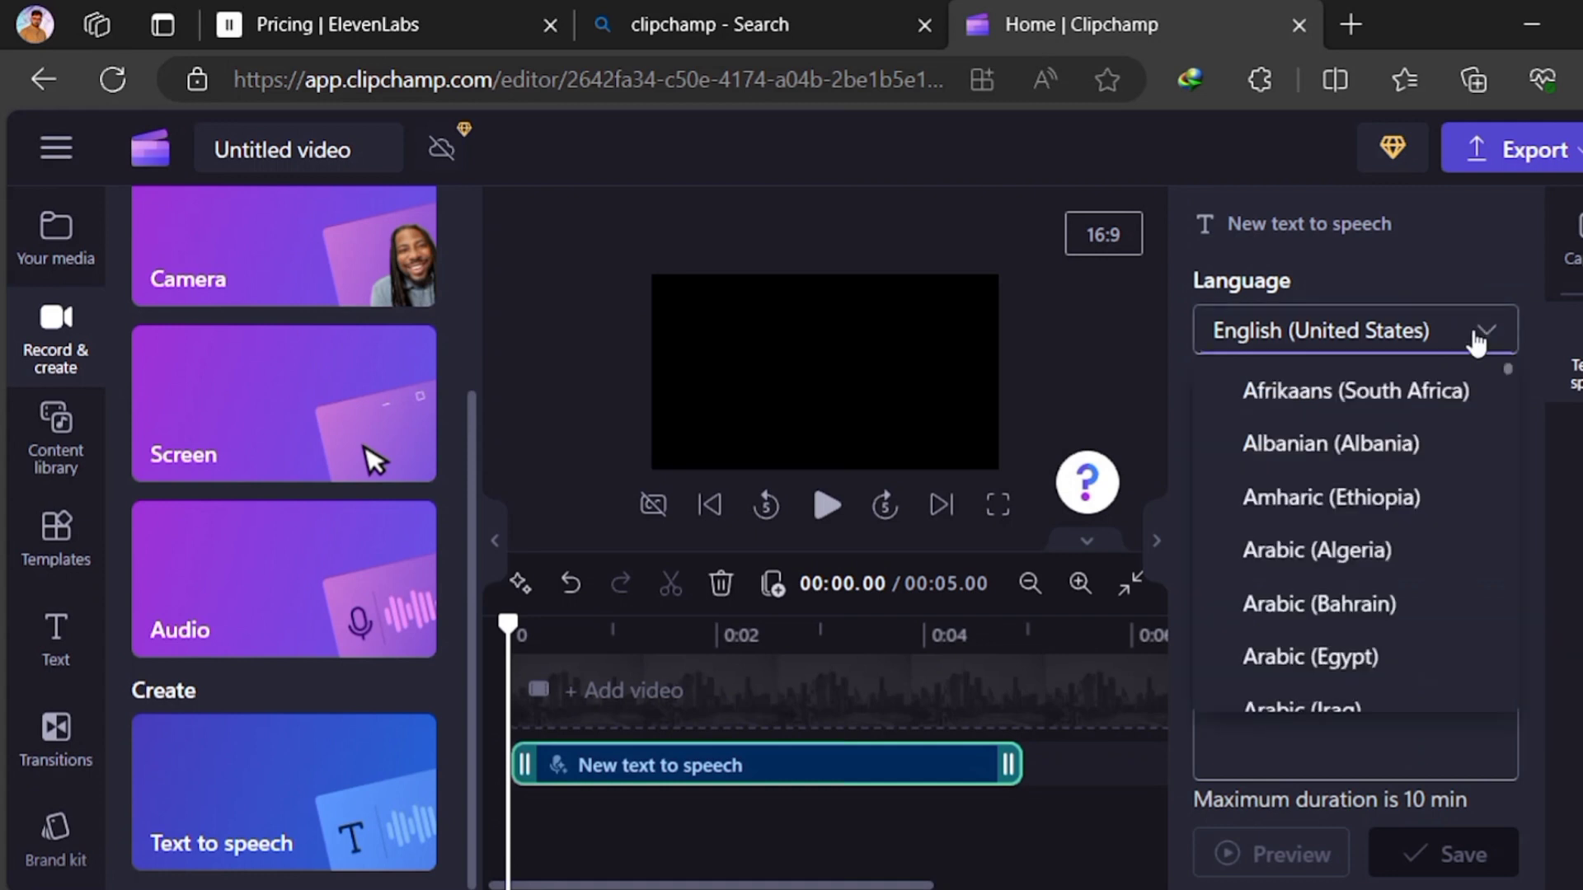
scroll(1445, 408, up, 2)
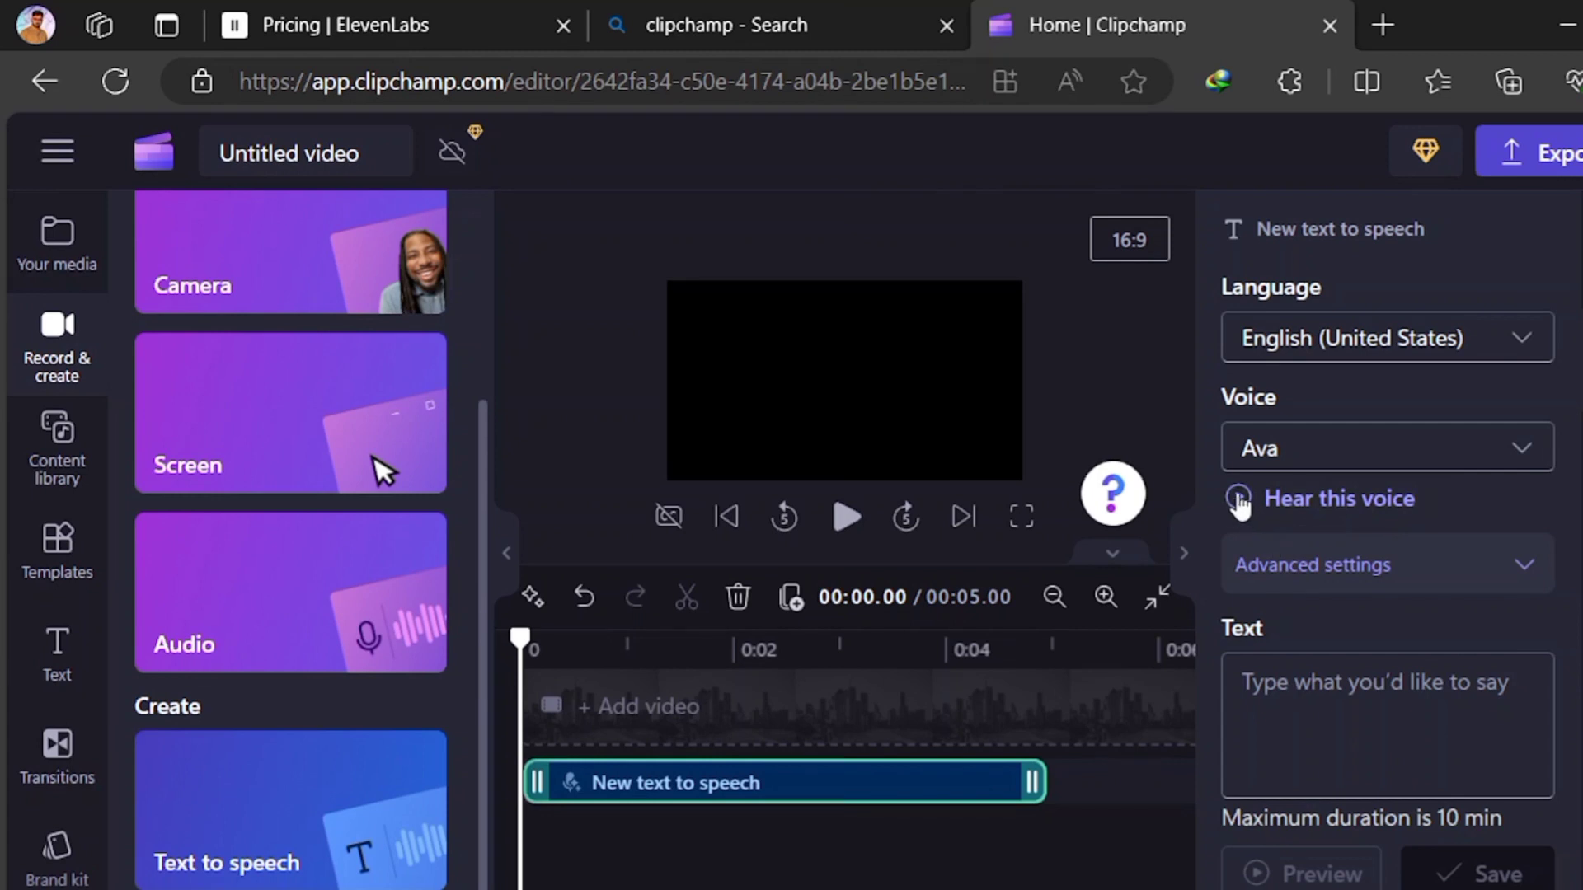
click(1267, 463)
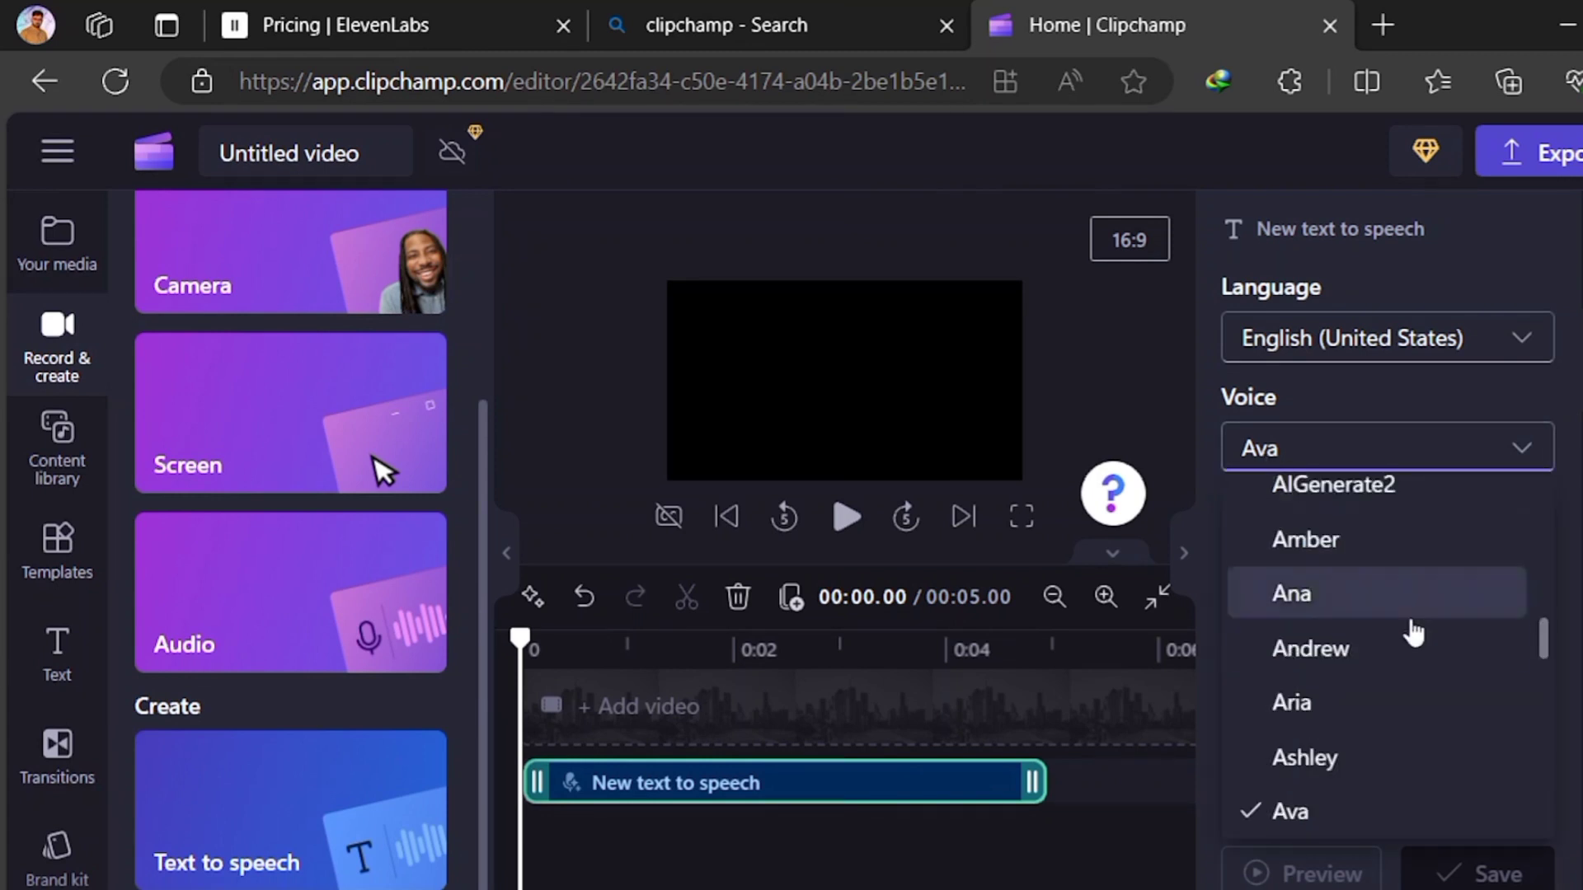
scroll(1413, 635, up, 3)
scroll(1416, 636, down, 2)
scroll(1416, 636, up, 6)
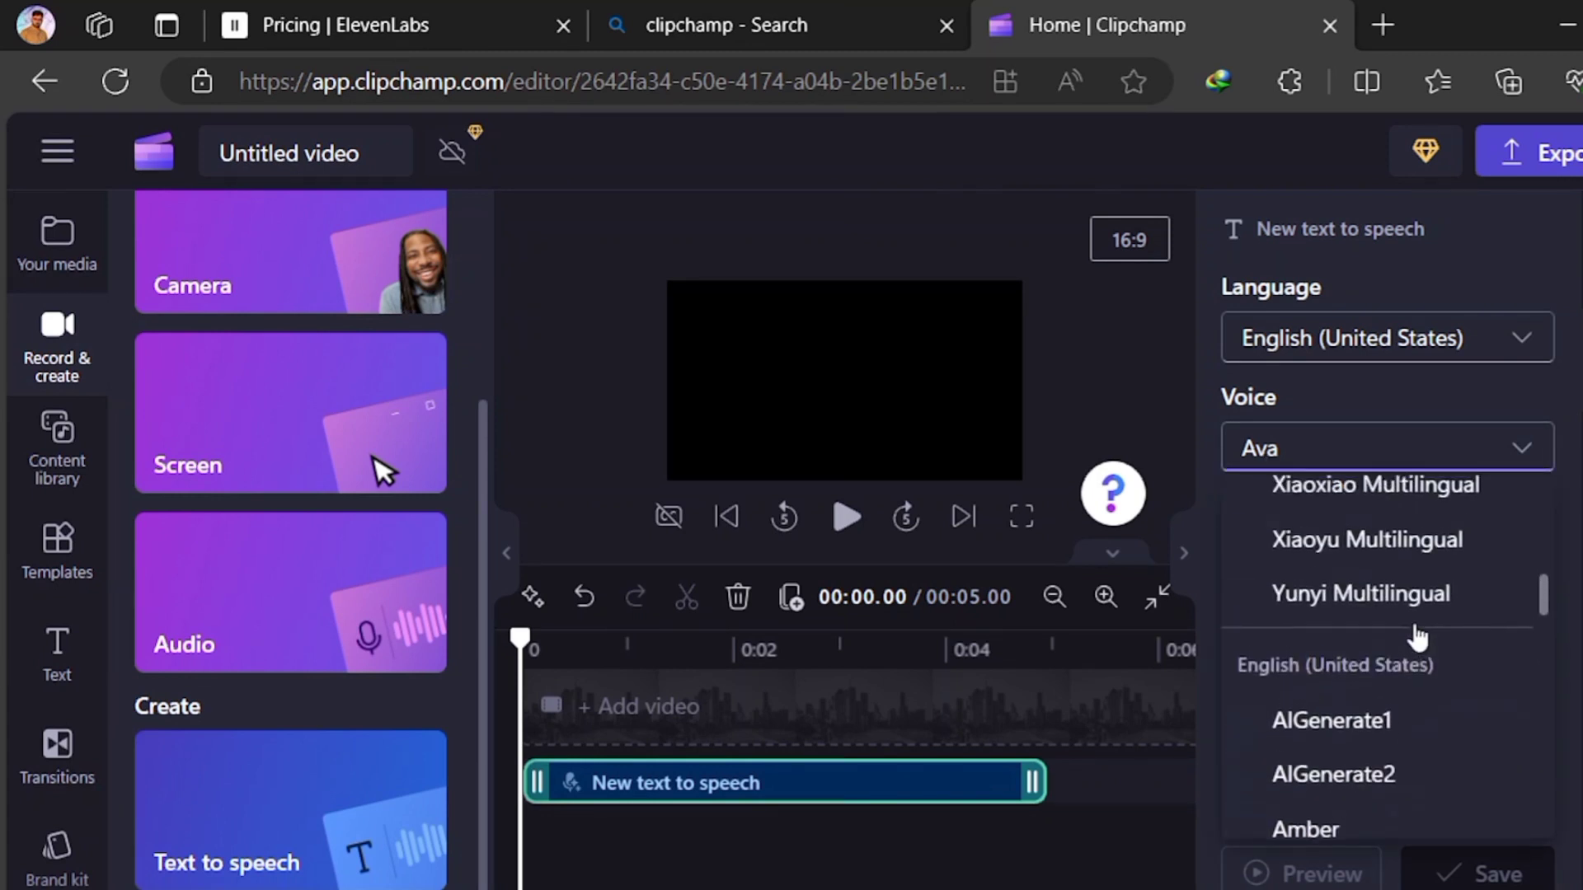
scroll(1416, 637, up, 3)
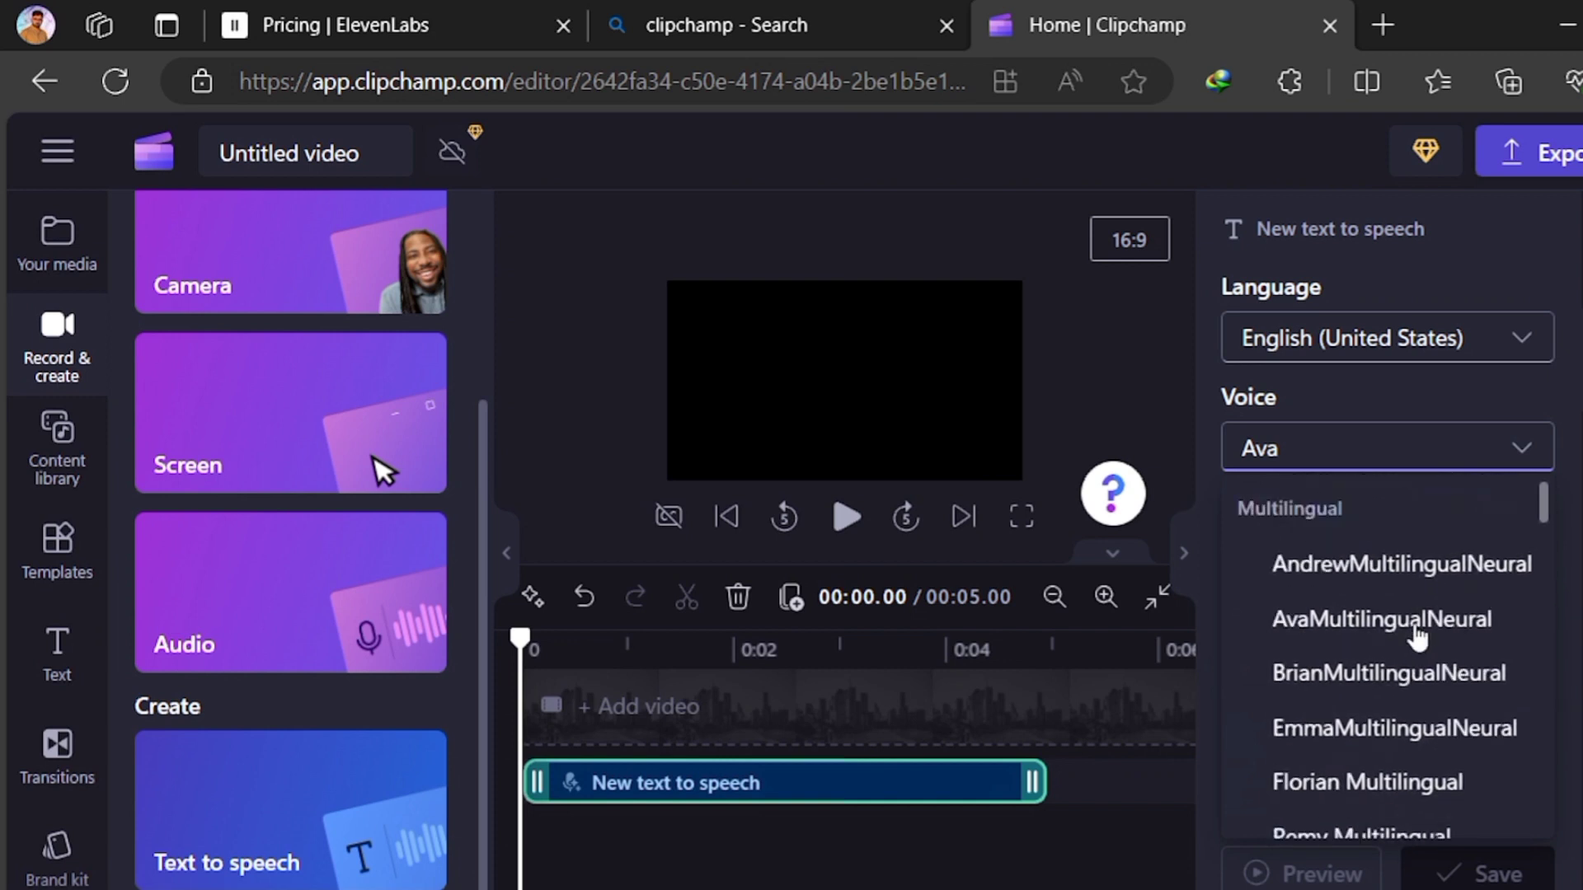
scroll(1416, 635, down, 5)
click(1341, 475)
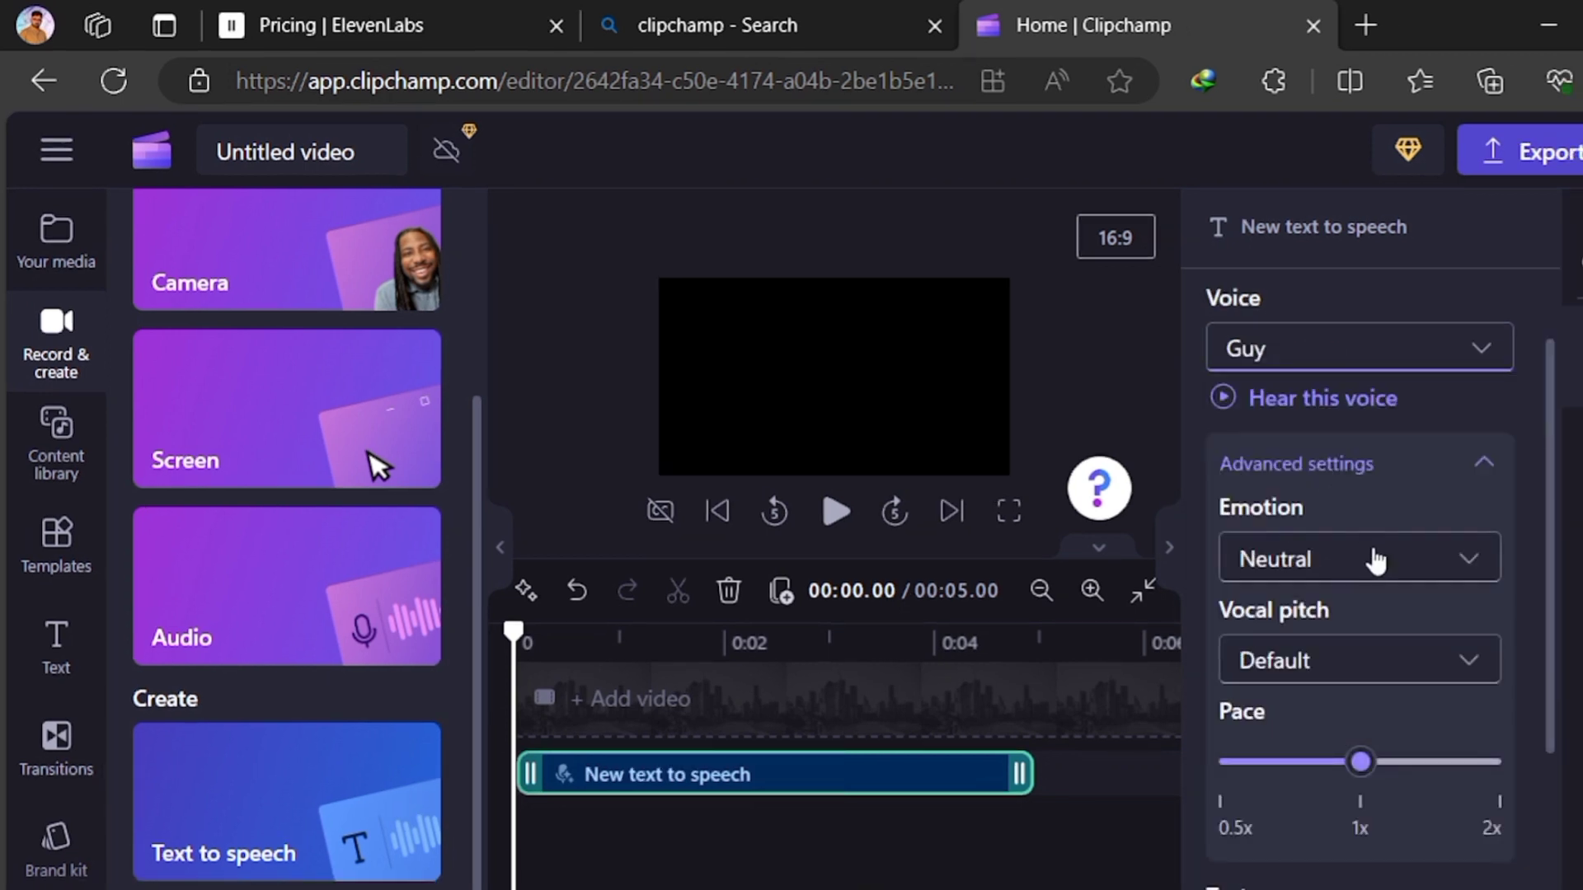
Review the available emotions for the voice and set the emotion to Newscast
click(1392, 568)
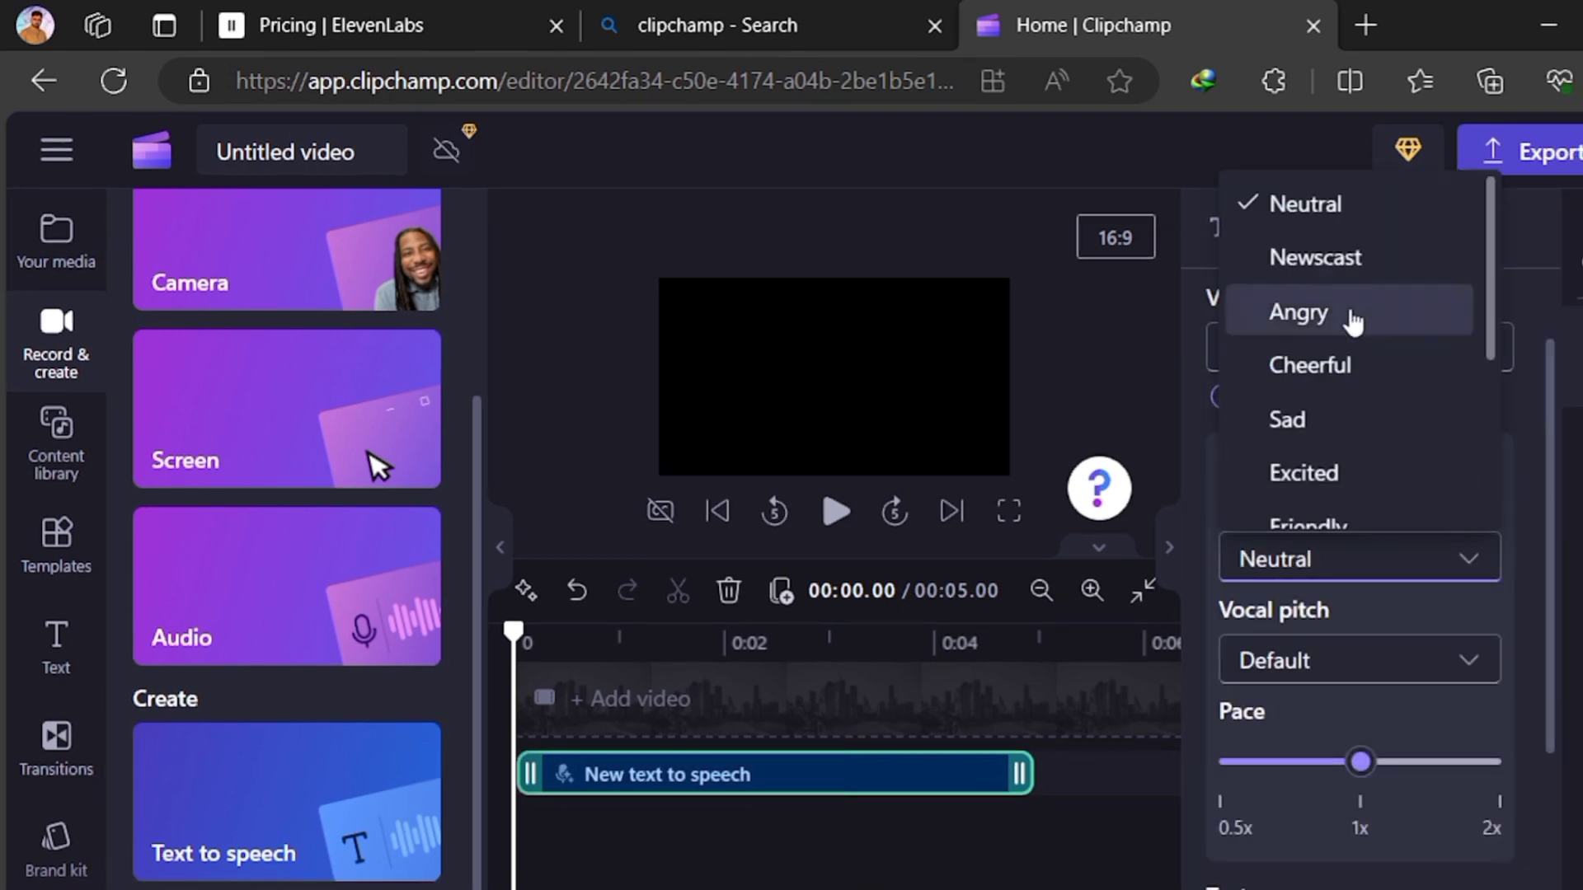
scroll(1353, 322, down, 1)
scroll(1352, 322, up, 1)
scroll(1352, 321, down, 1)
scroll(1353, 321, up, 1)
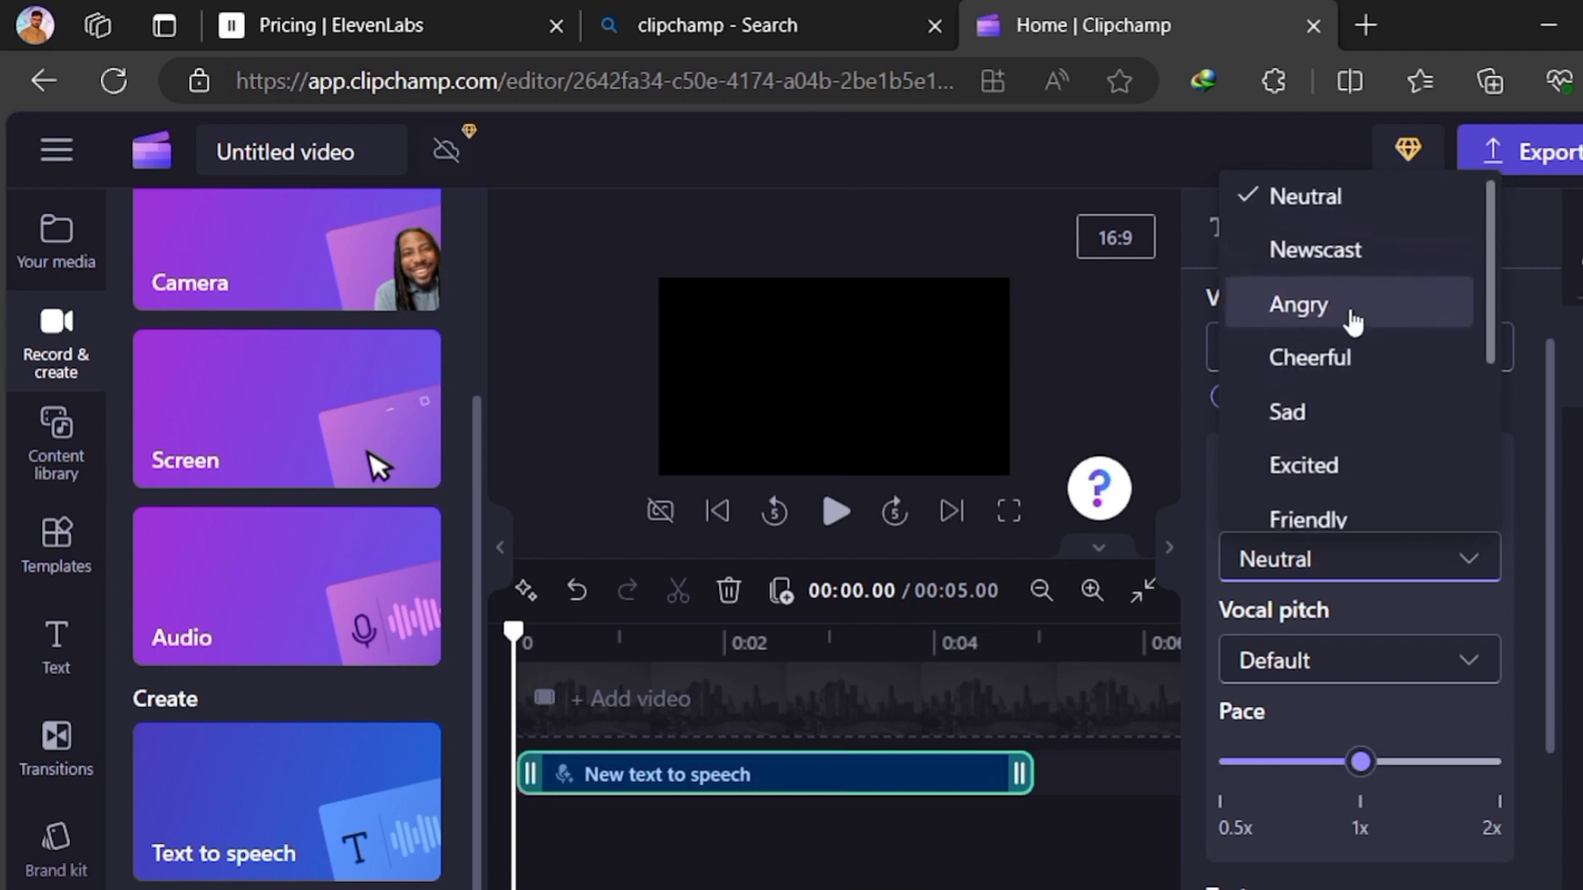
scroll(1352, 322, down, 1)
scroll(1353, 322, up, 1)
scroll(1353, 321, down, 2)
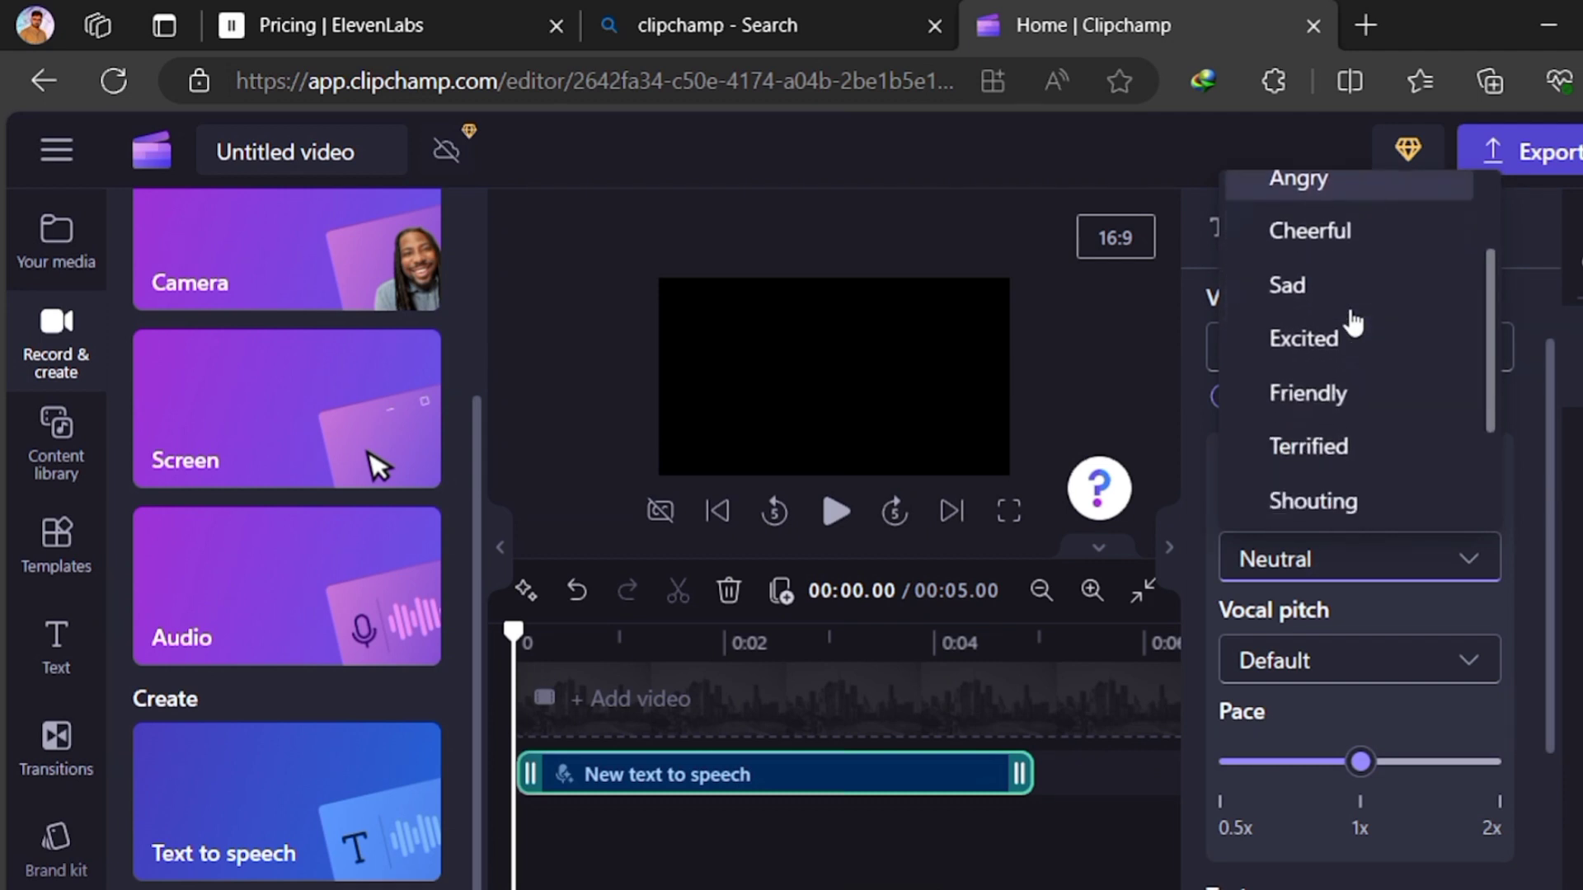
scroll(1353, 321, down, 3)
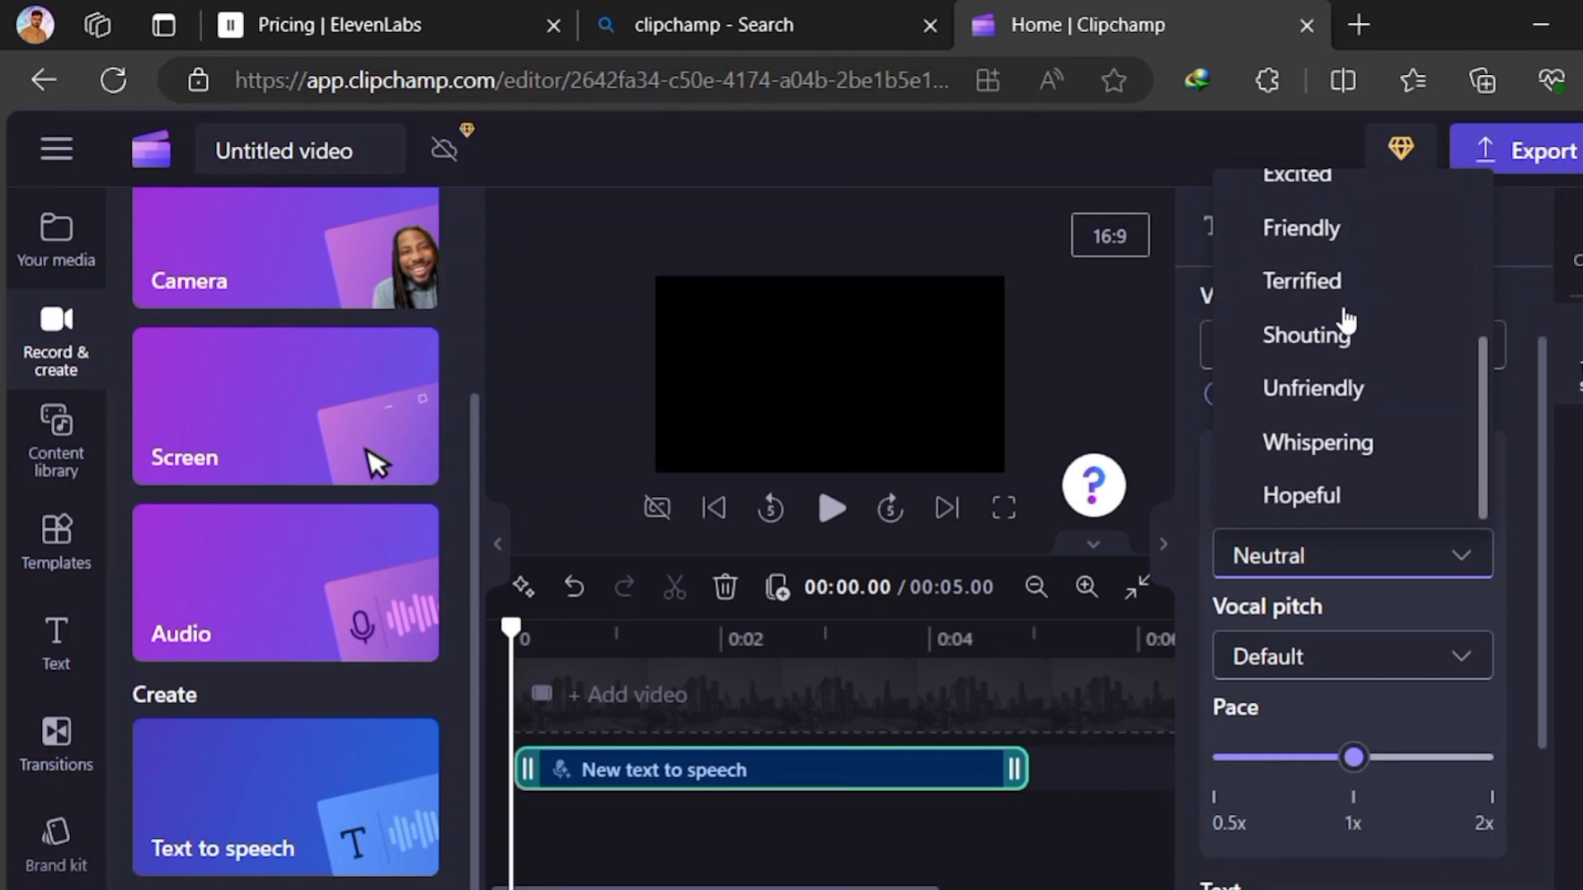
scroll(1346, 320, up, 5)
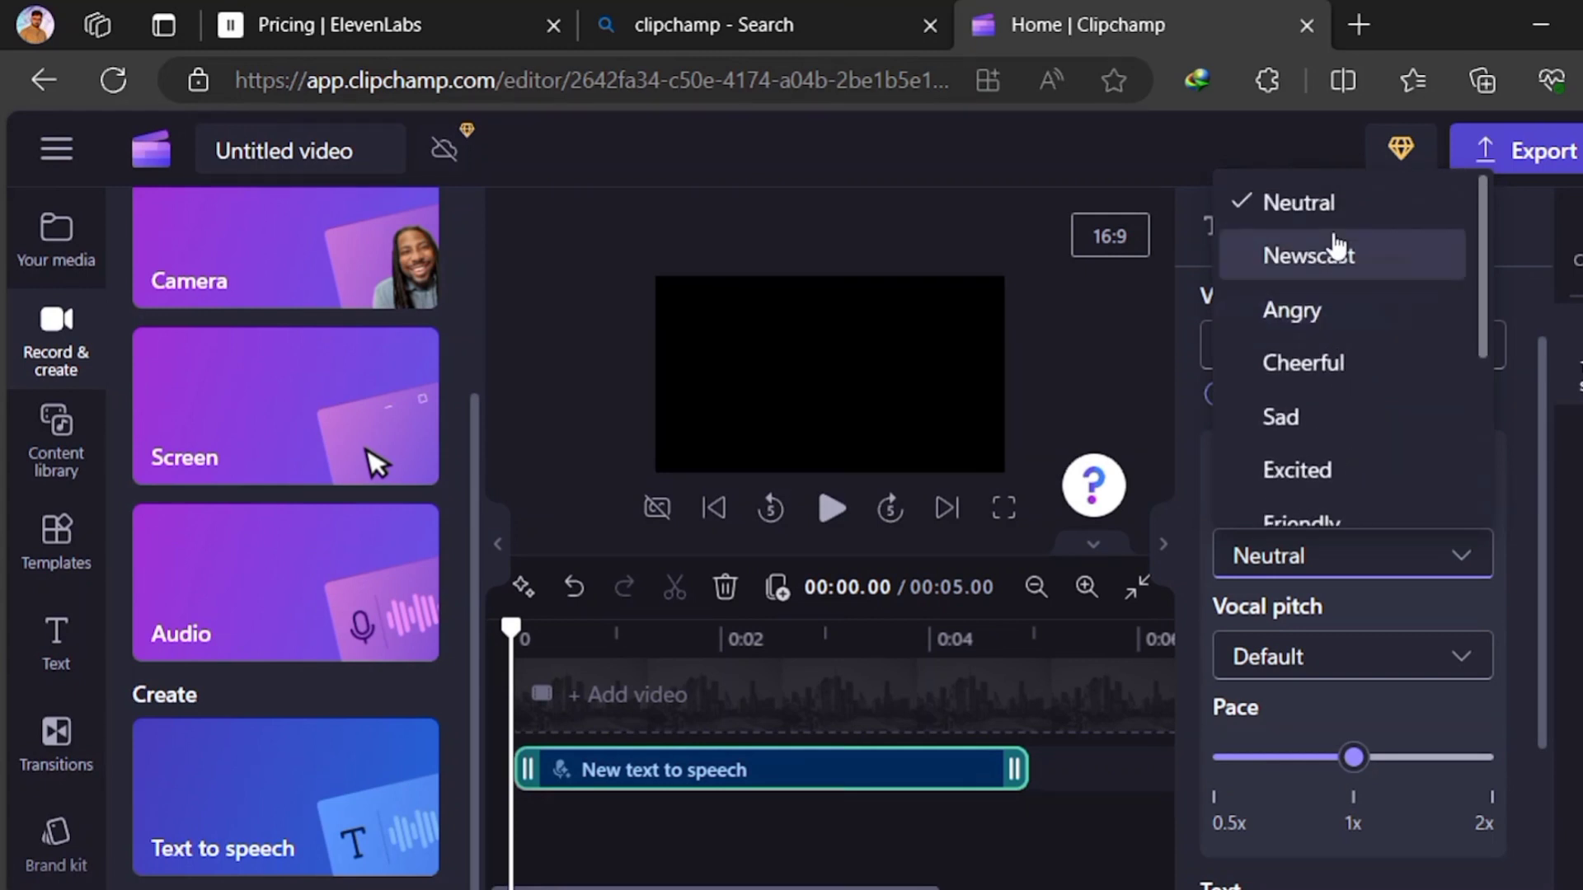
click(1335, 251)
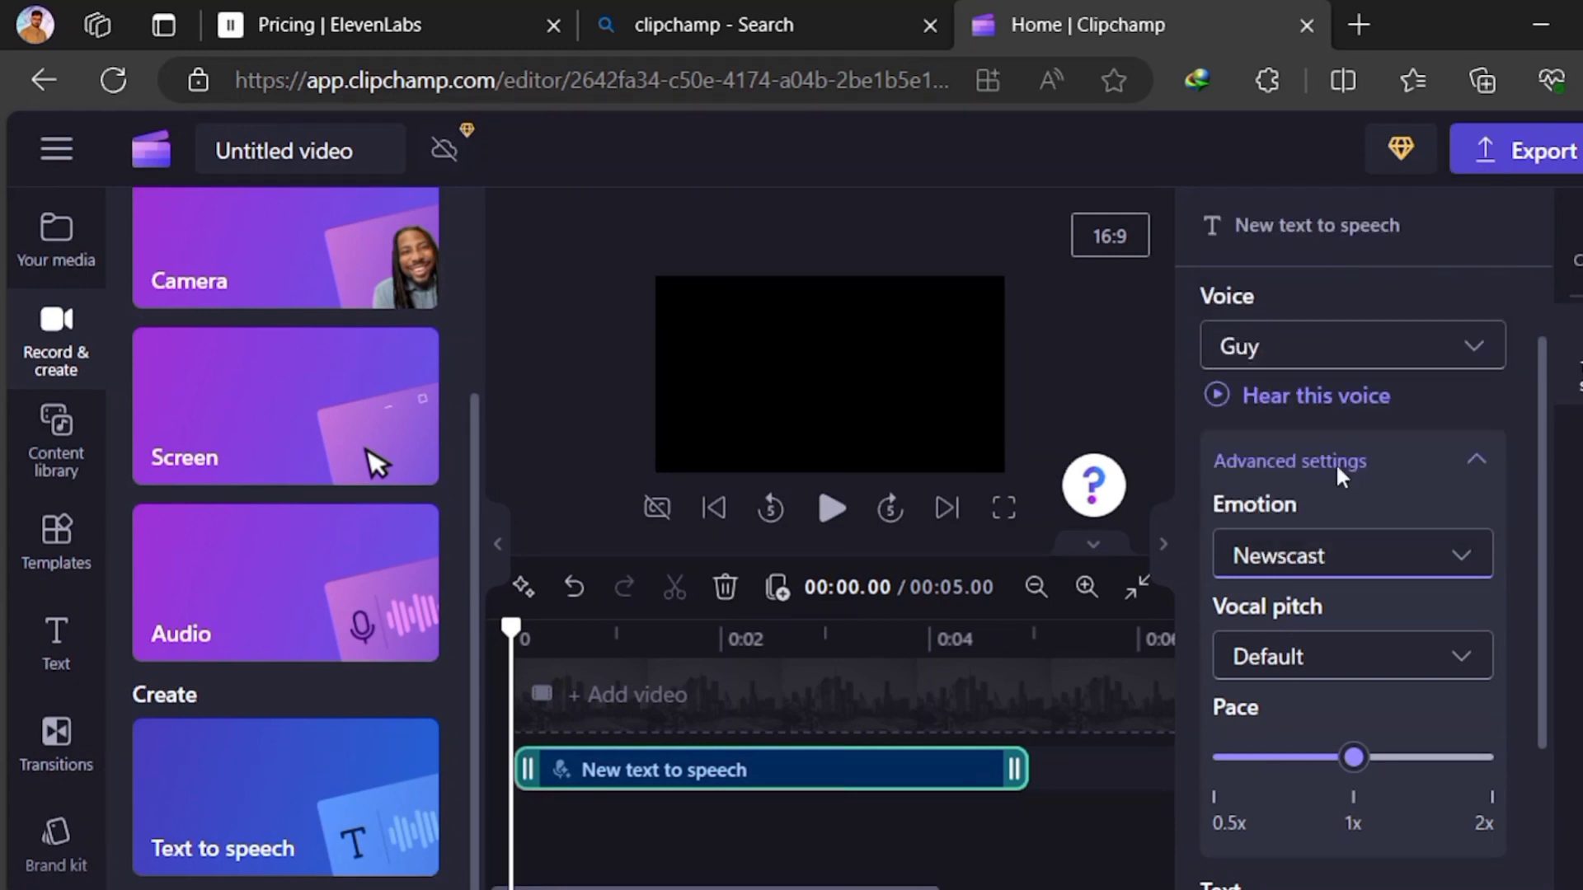
Set the clip's vocal pitch to Medium and slow its pace to slightly below 1x
click(1351, 664)
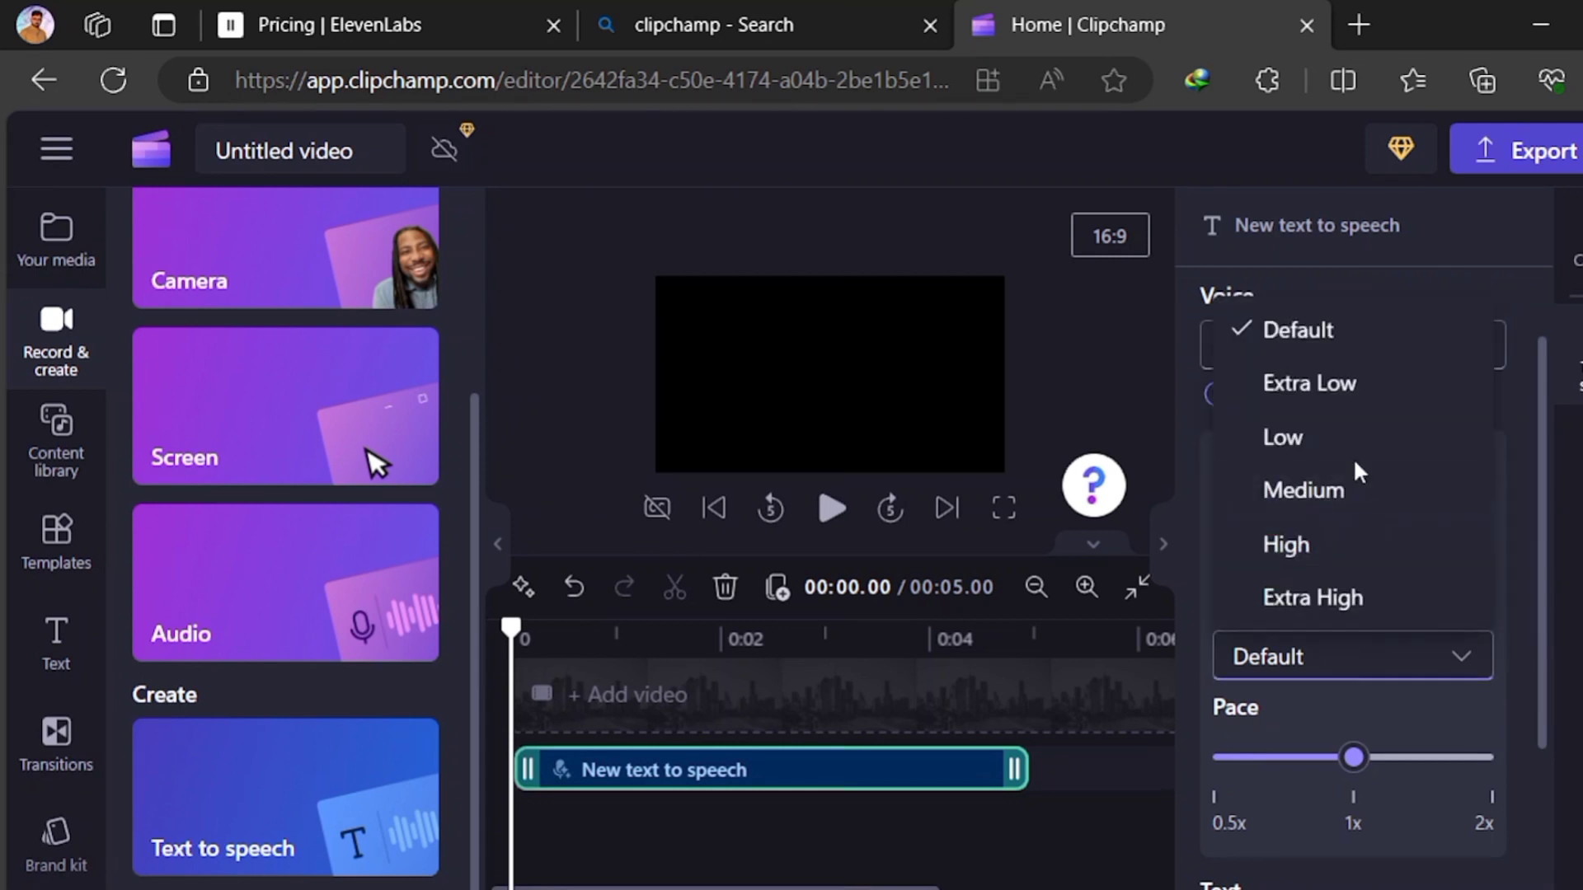
click(1350, 498)
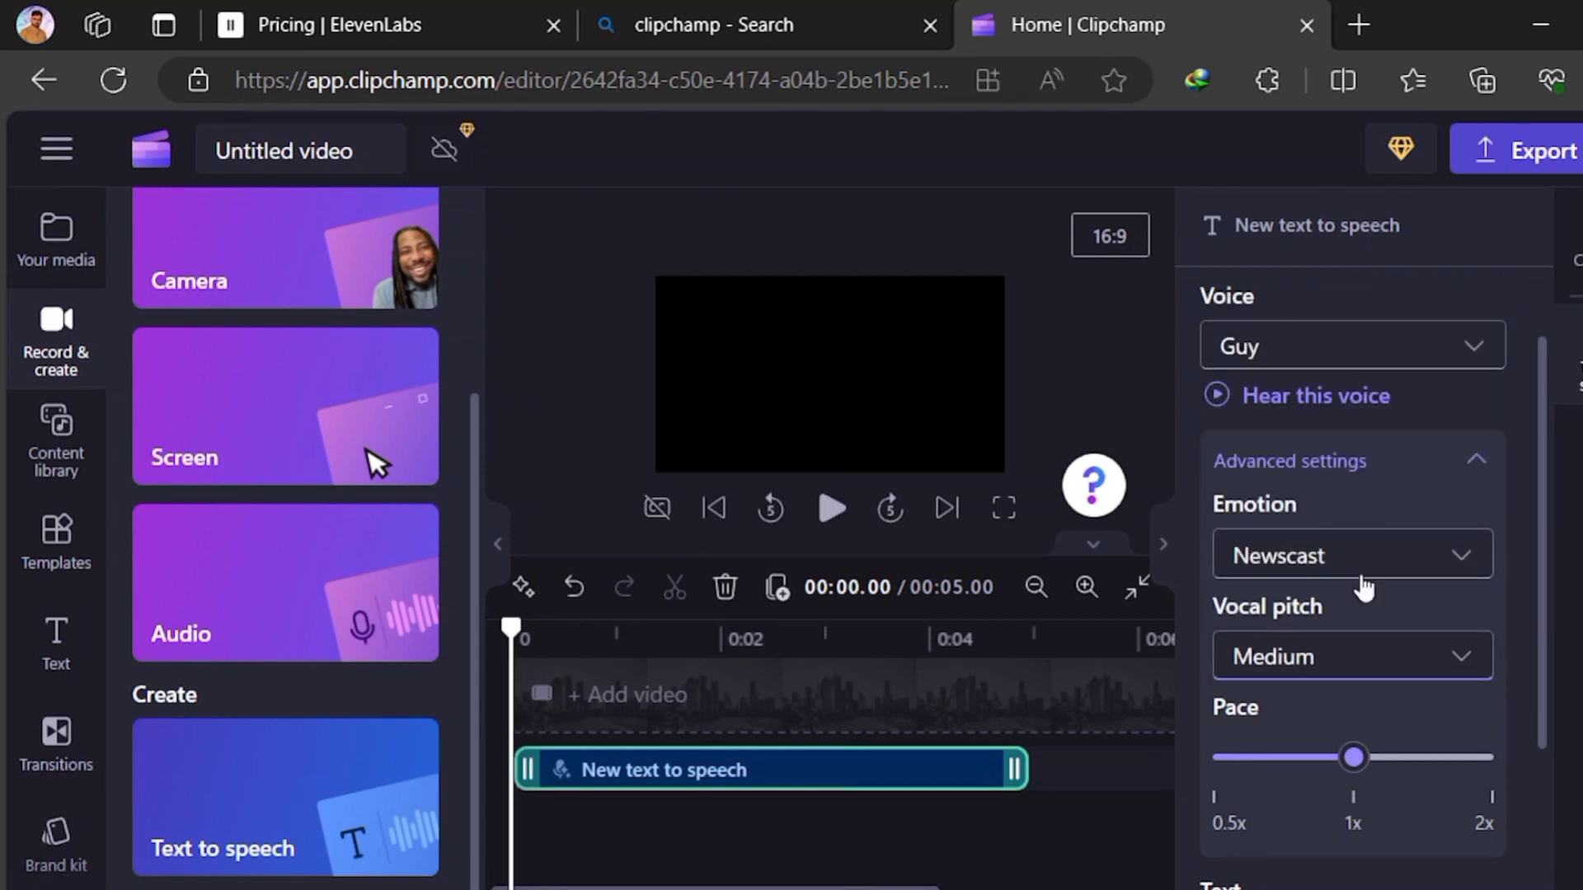
scroll(1362, 693, down, 2)
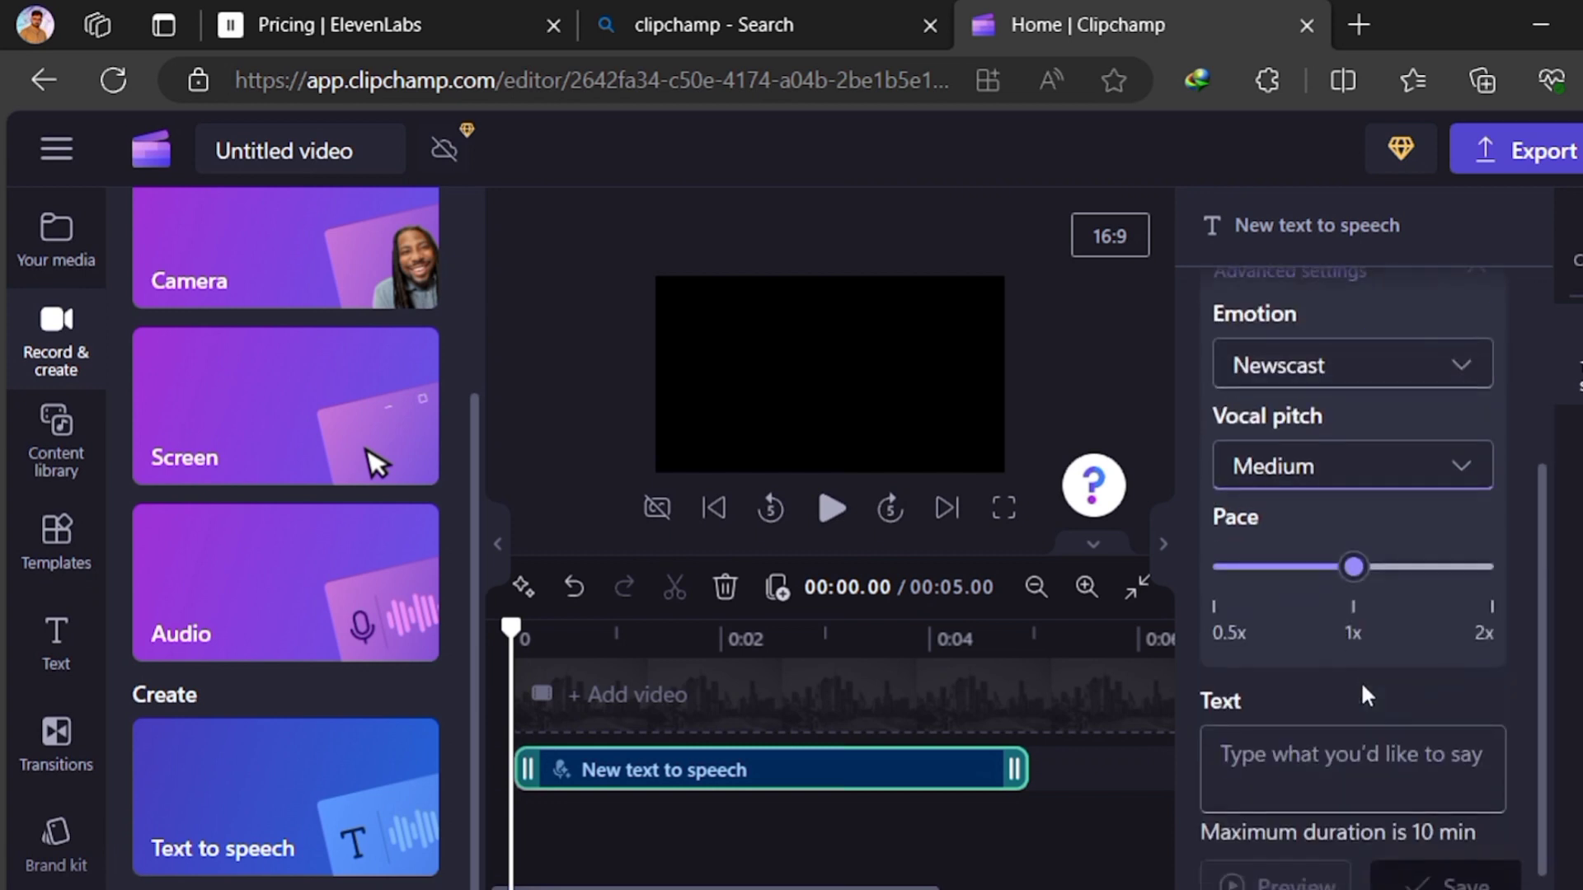
drag(1351, 572, 1324, 574)
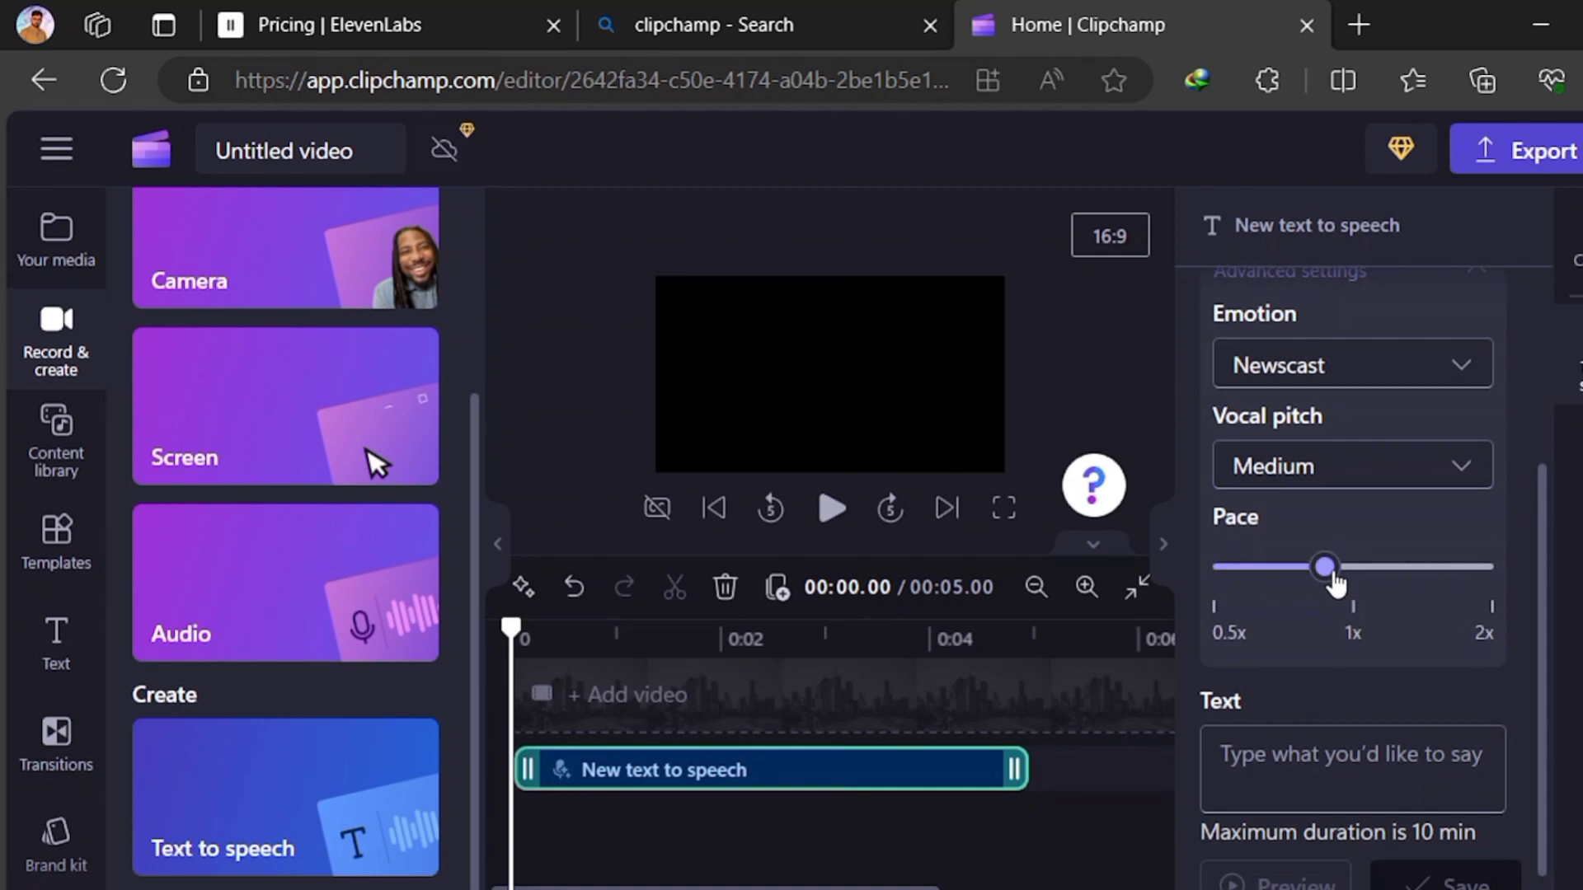
Paste the copied script as the text to be spoken and preview the voiceover
click(1353, 760)
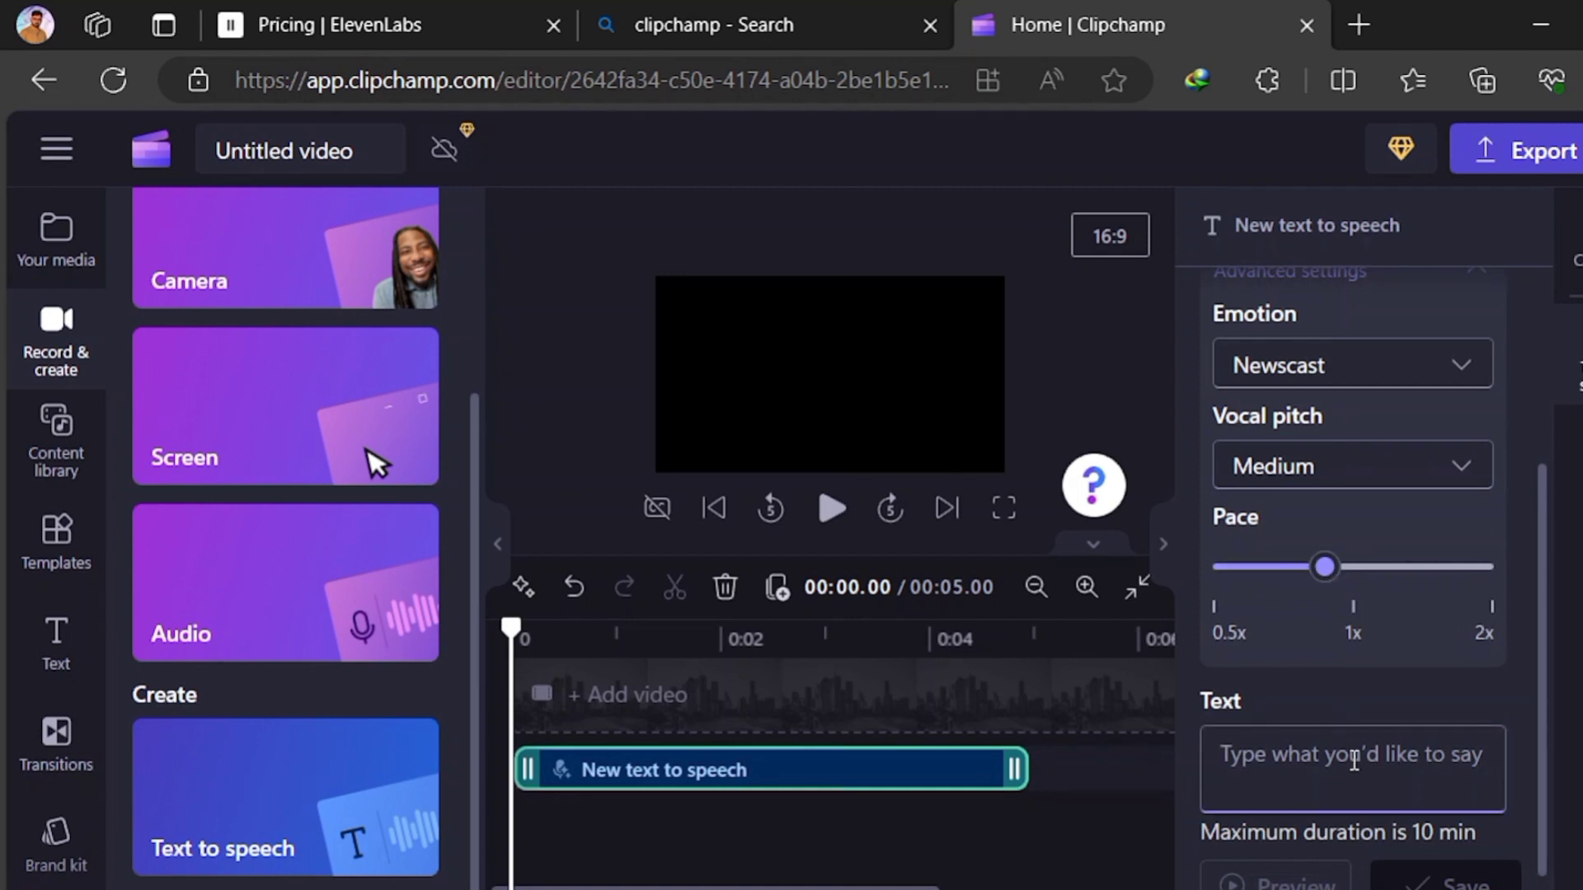
right_click(1353, 760)
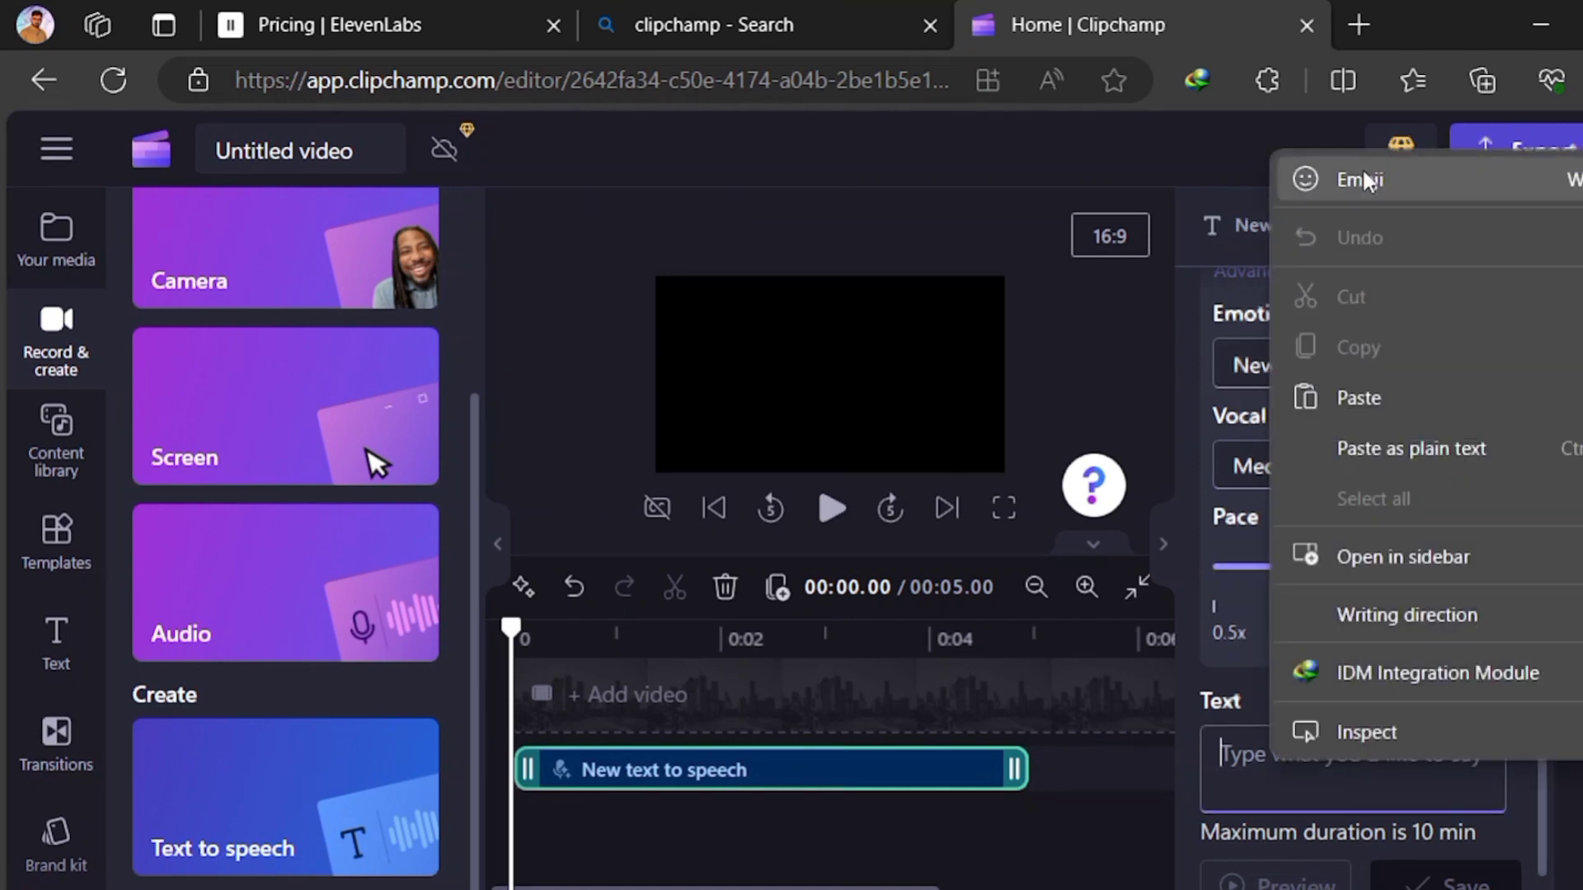
click(1362, 400)
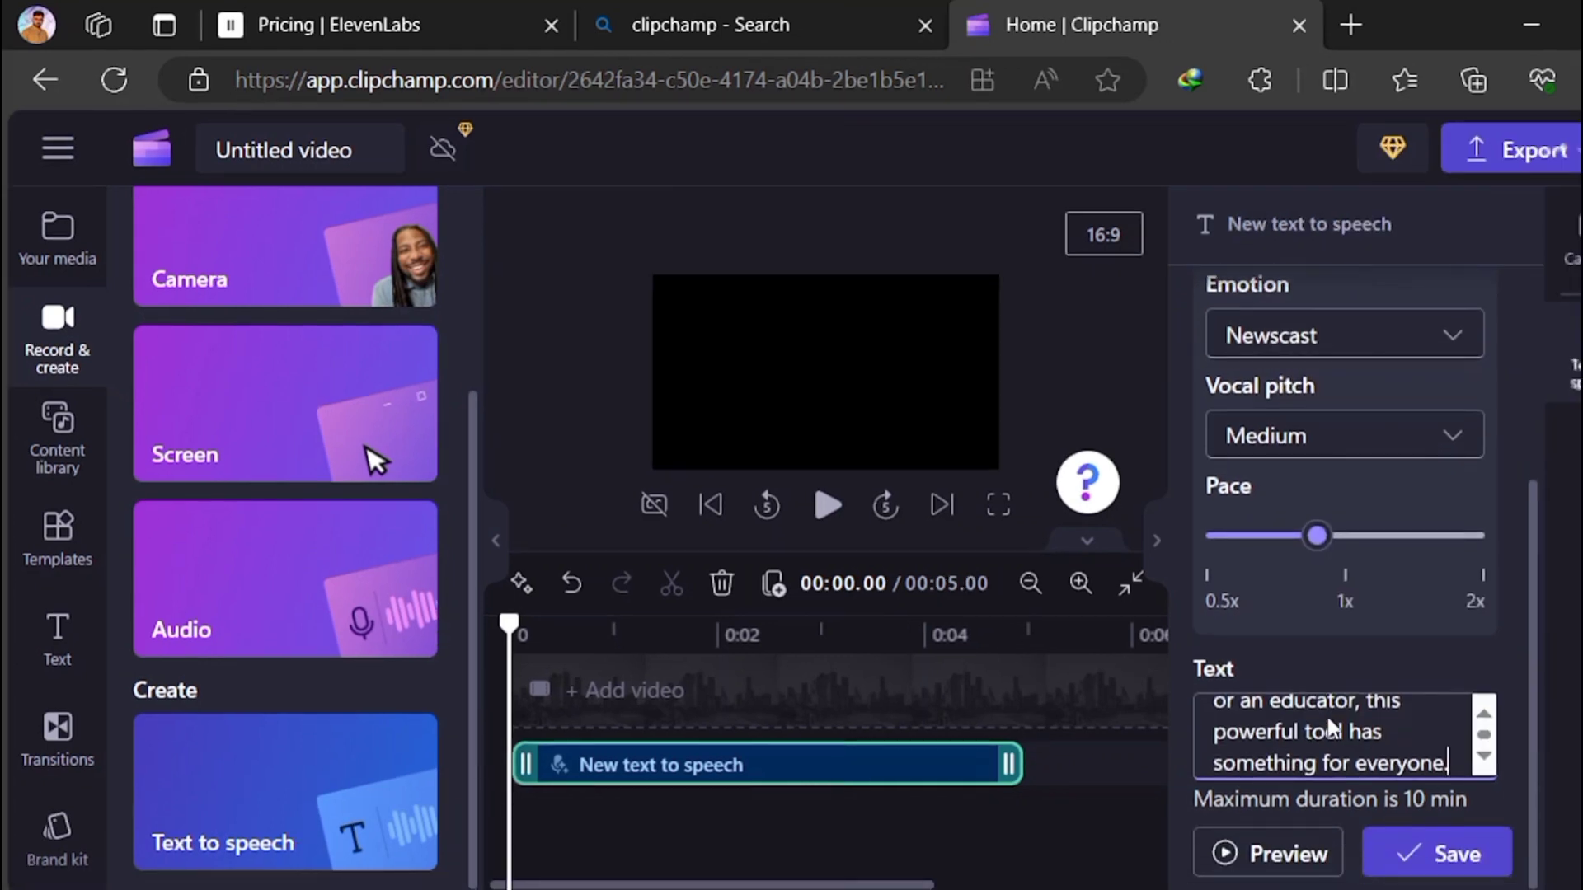
click(1290, 853)
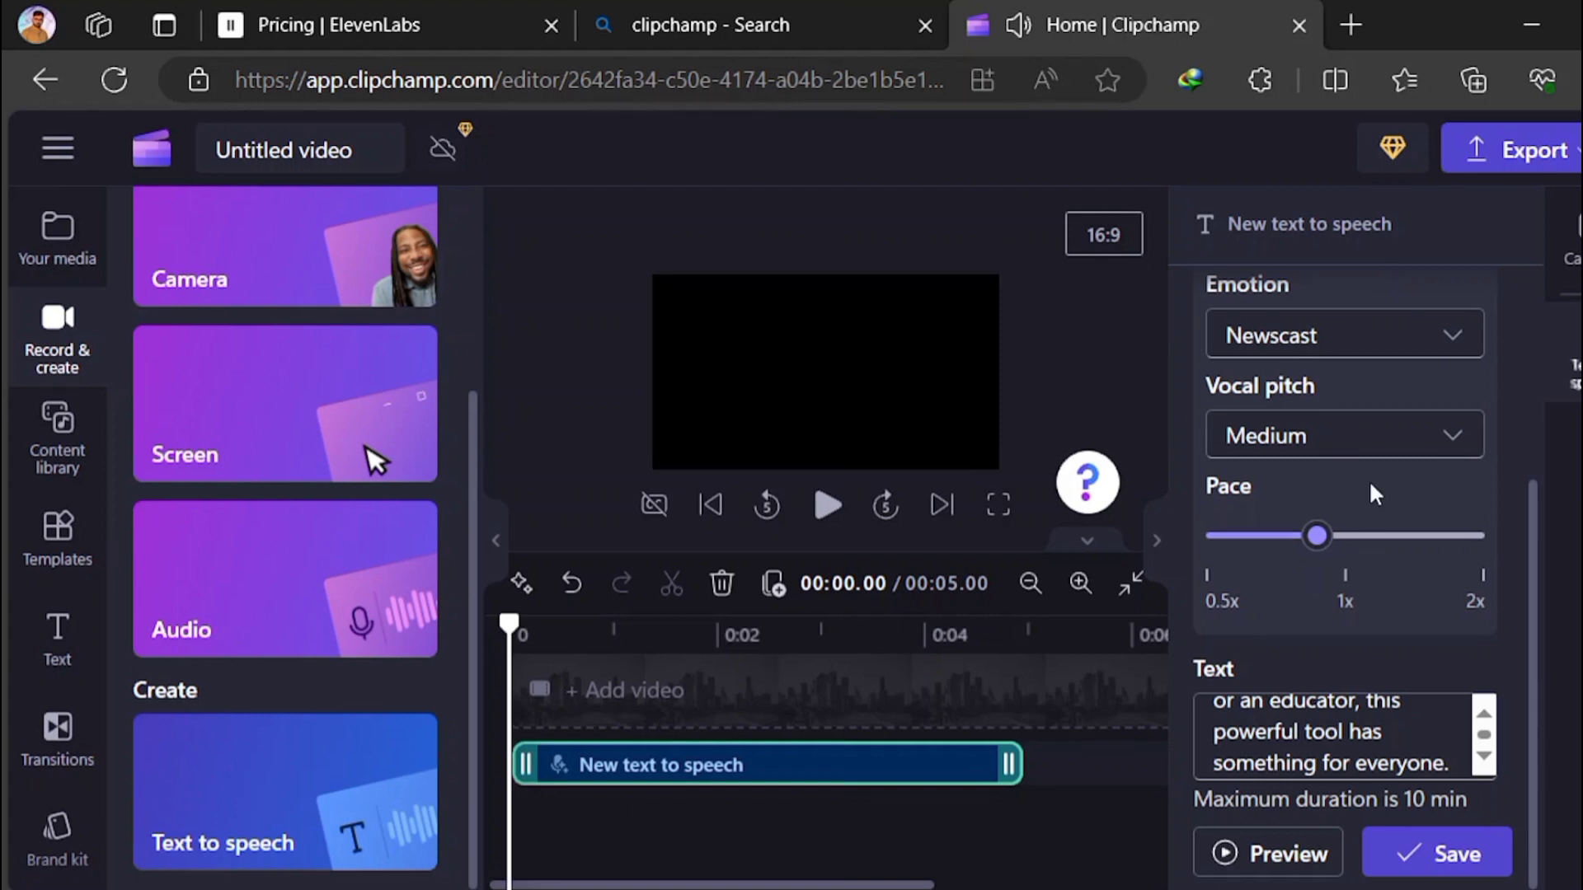
Set the pace to 1x, preview the voiceover at that speed, and change the emotion to Friendly
drag(1316, 536, 1345, 538)
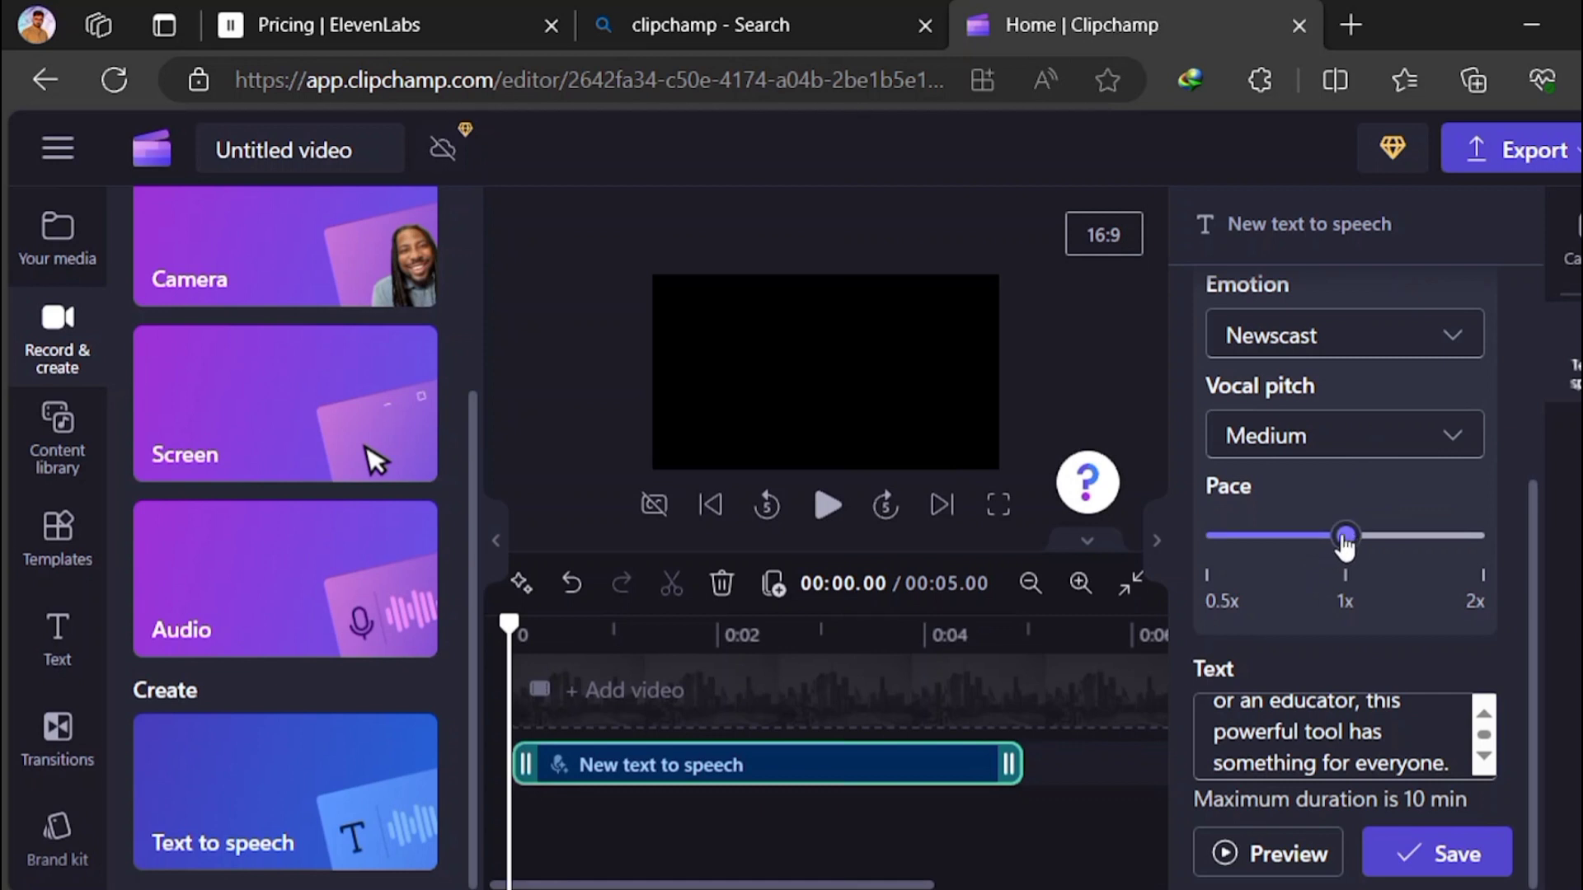
click(1266, 853)
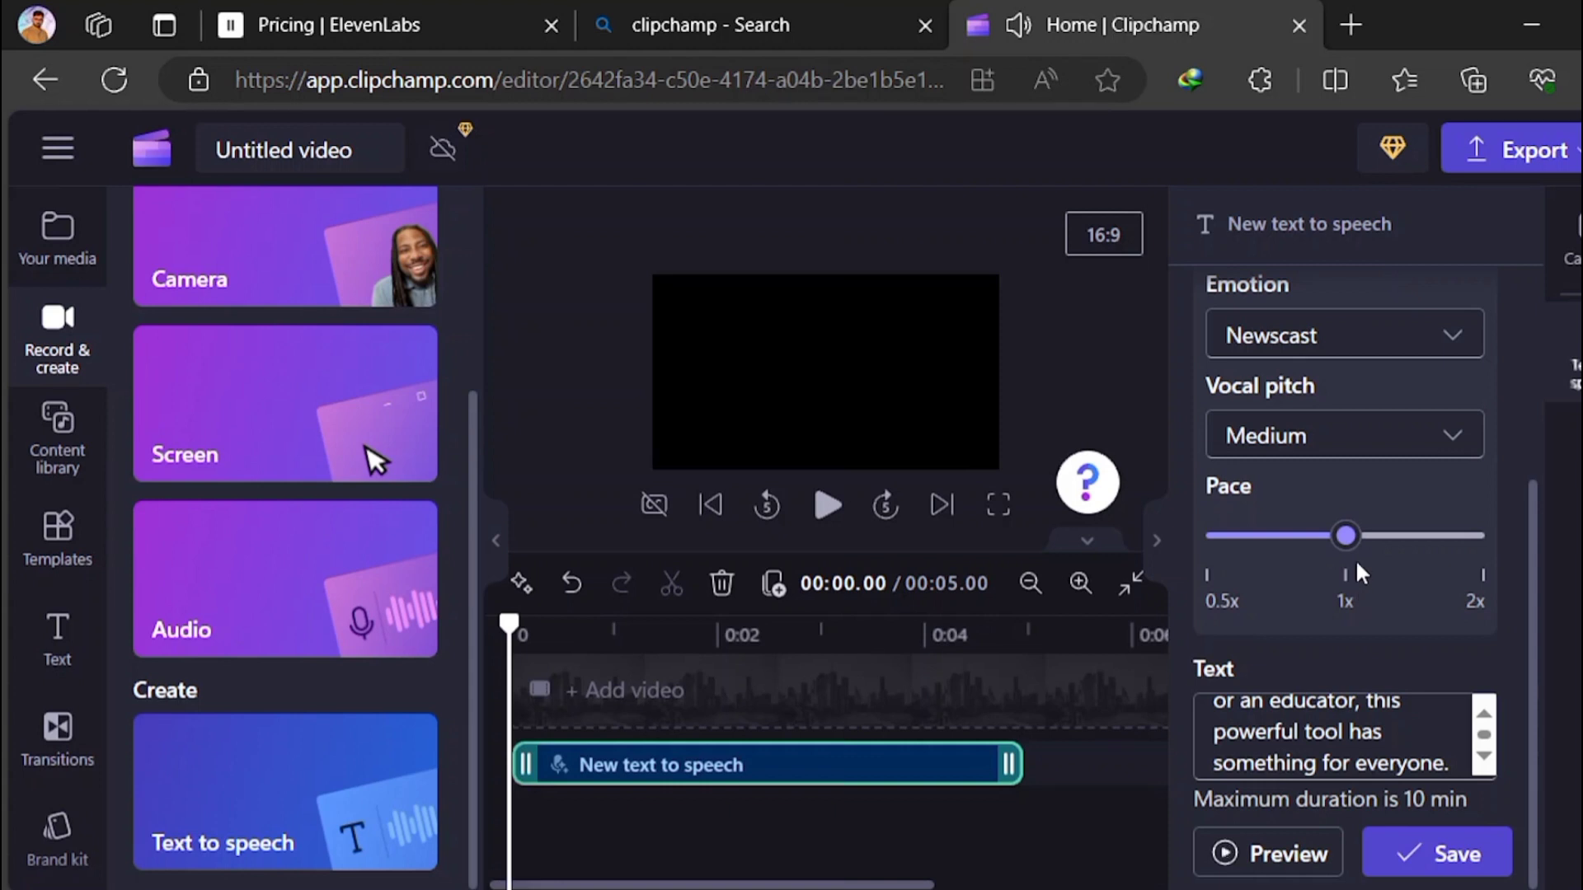
click(1395, 333)
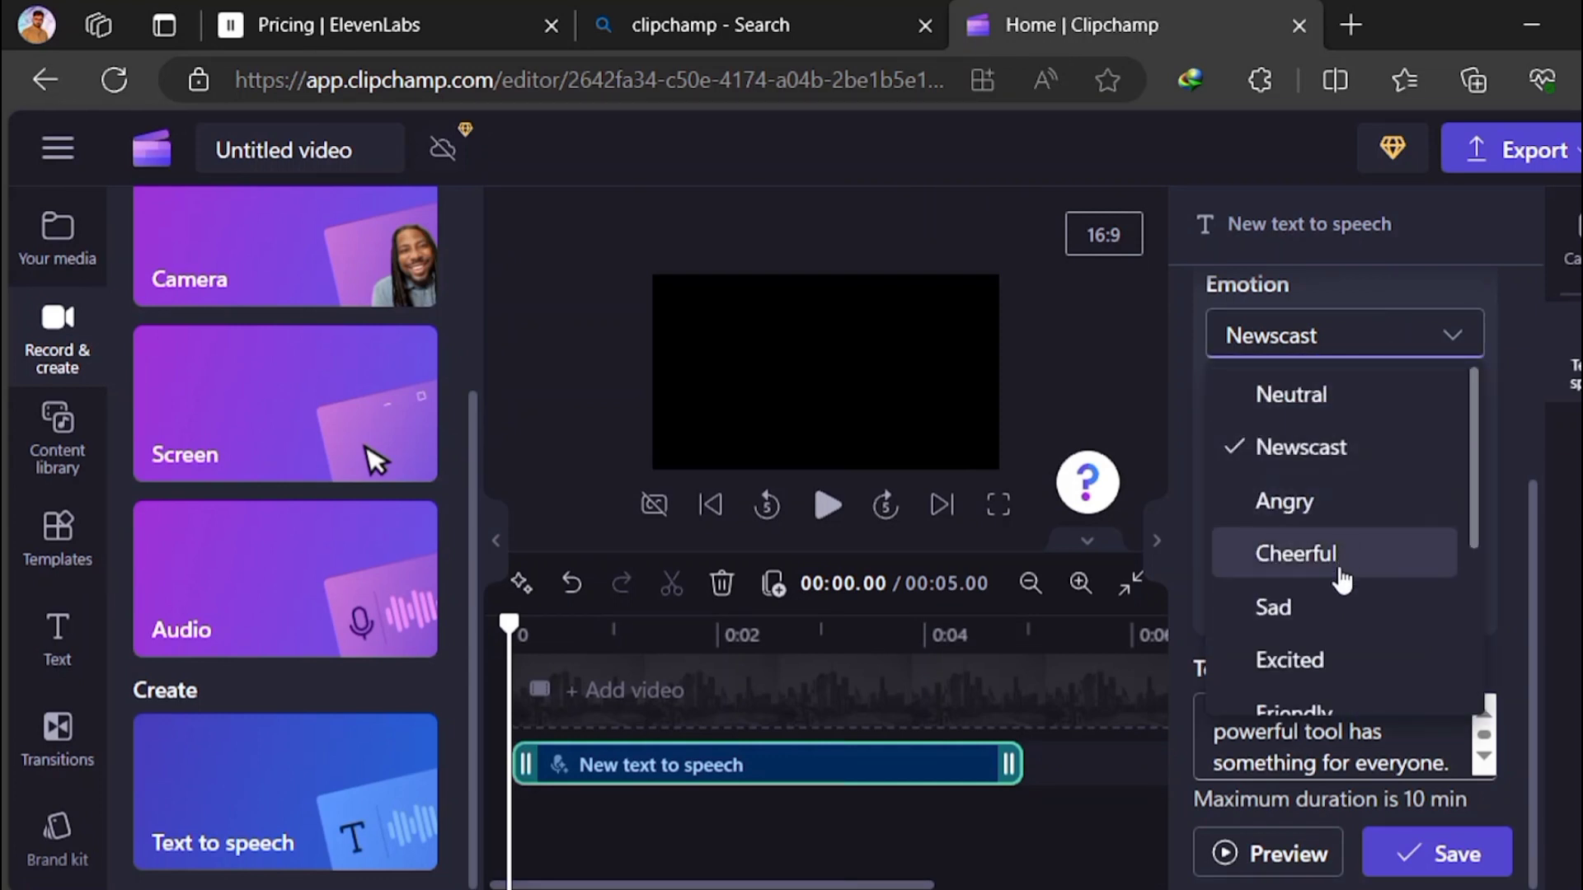
scroll(1335, 636, down, 1)
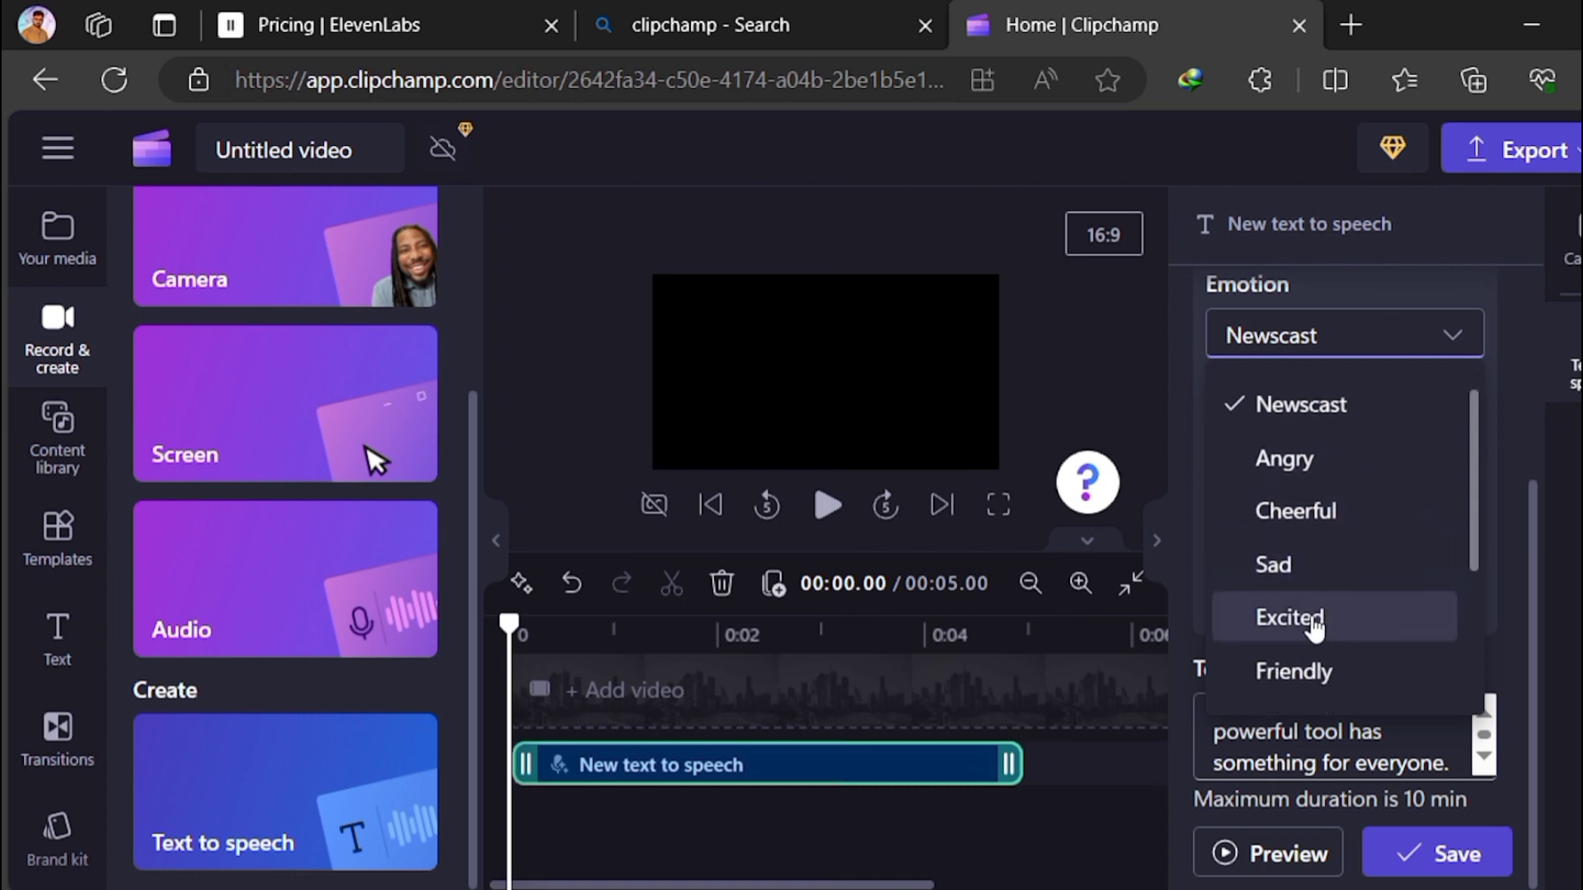
click(1336, 627)
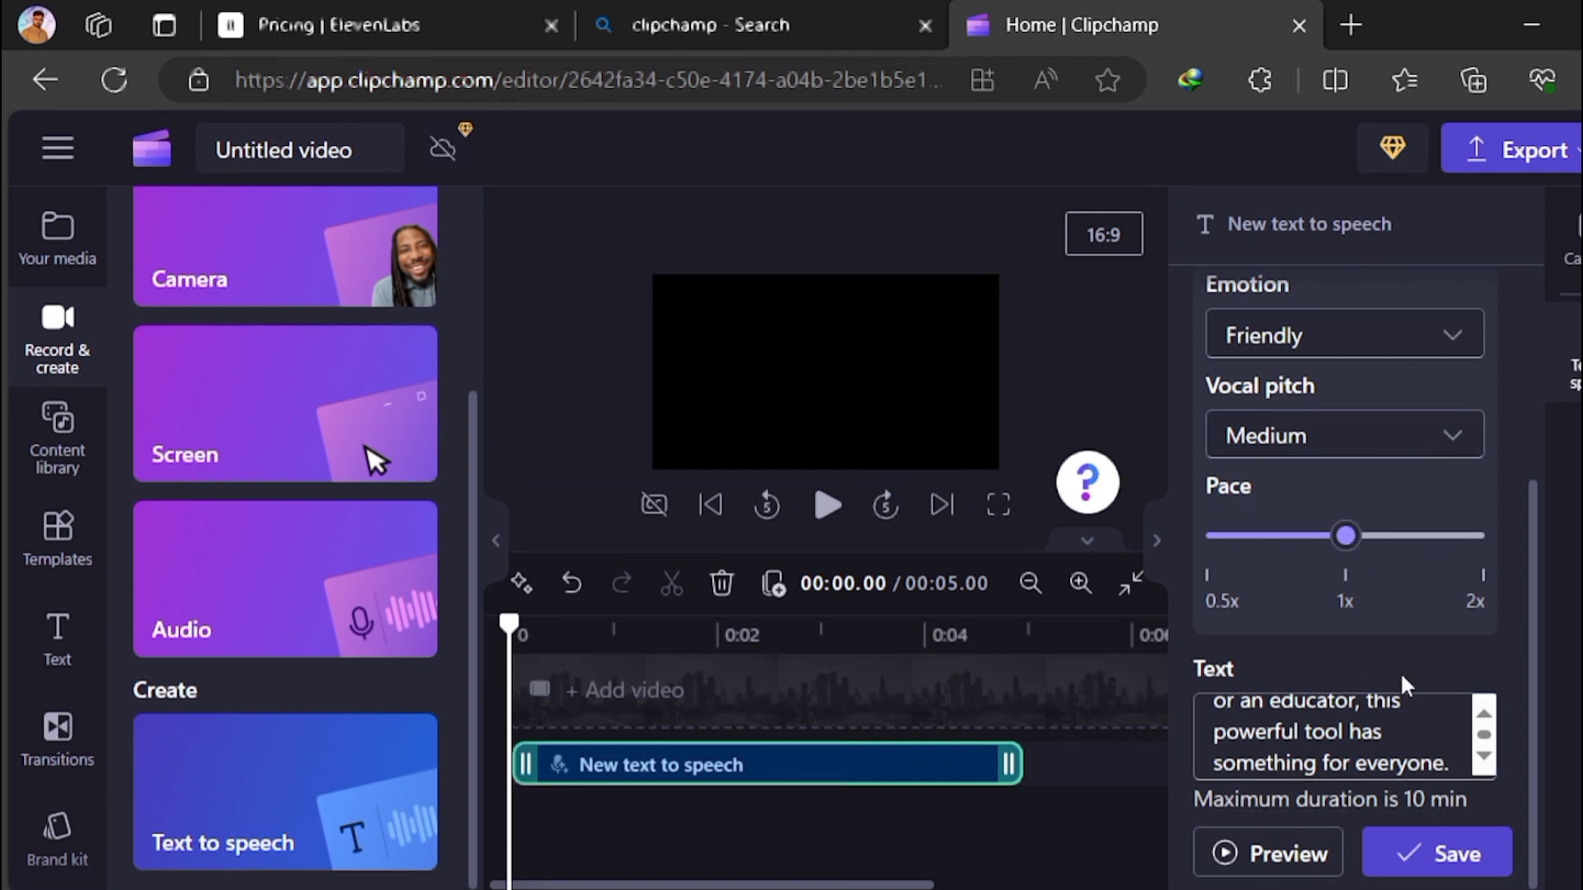
Save the text-to-speech clip and export the video at 480p
click(1426, 859)
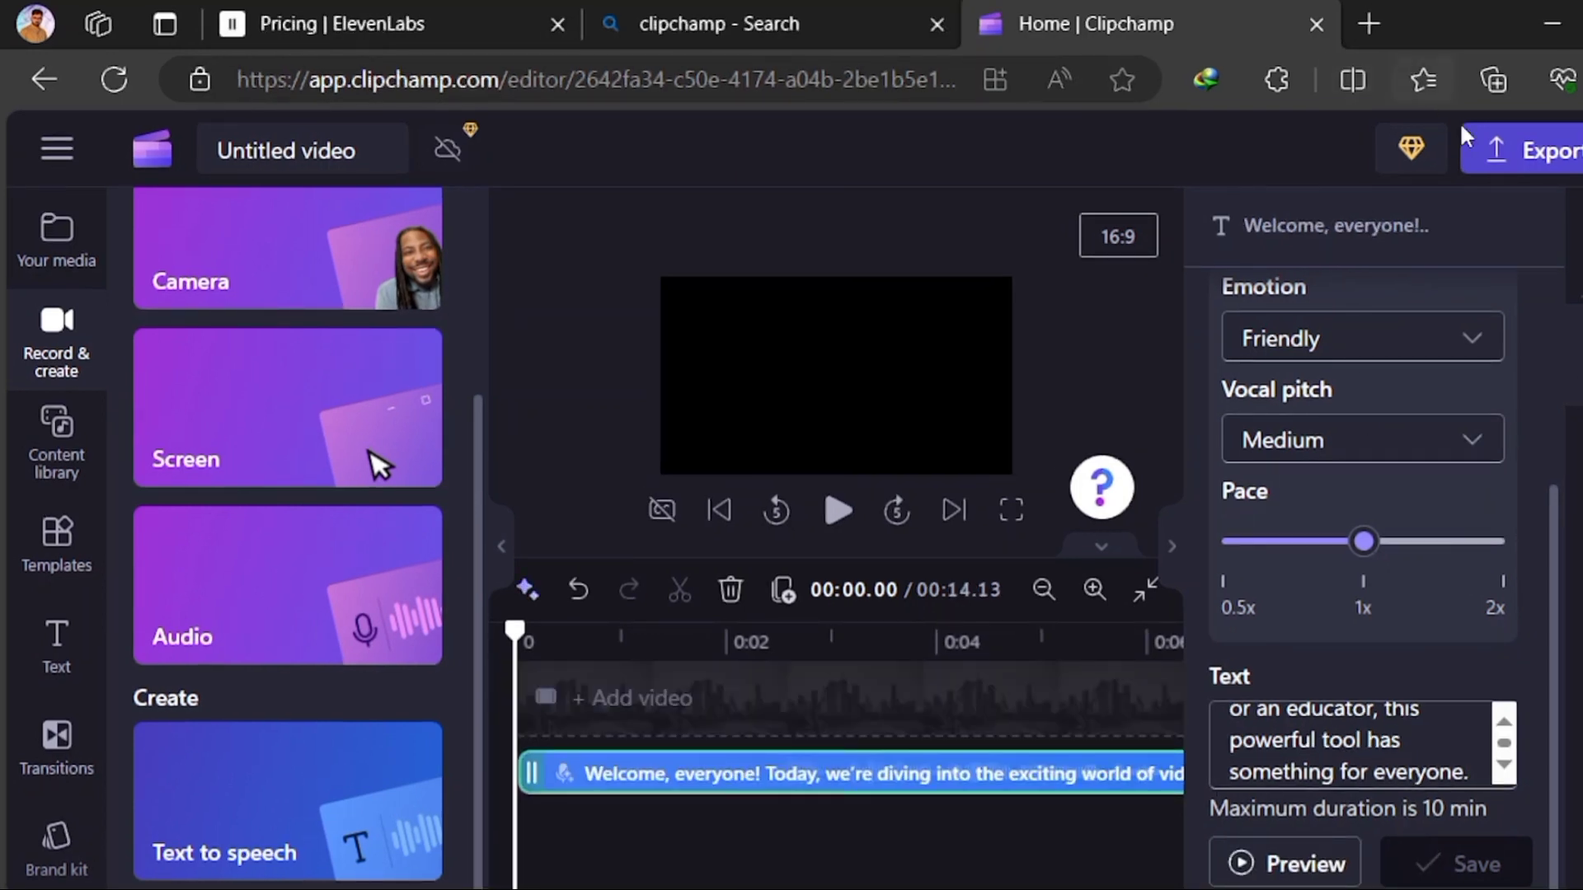
click(1507, 165)
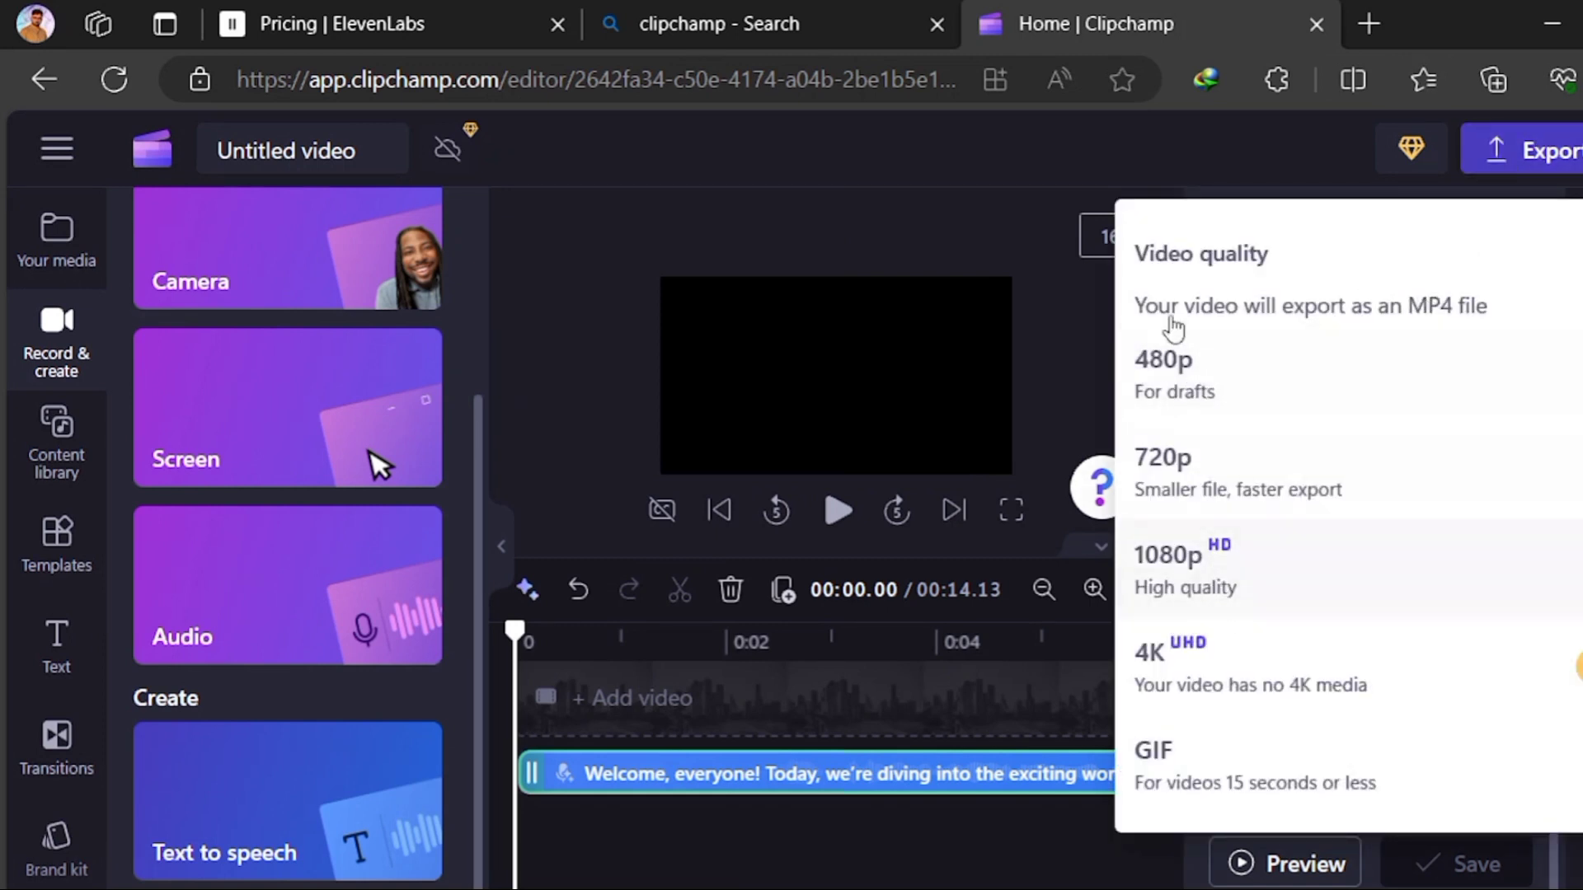
click(1195, 378)
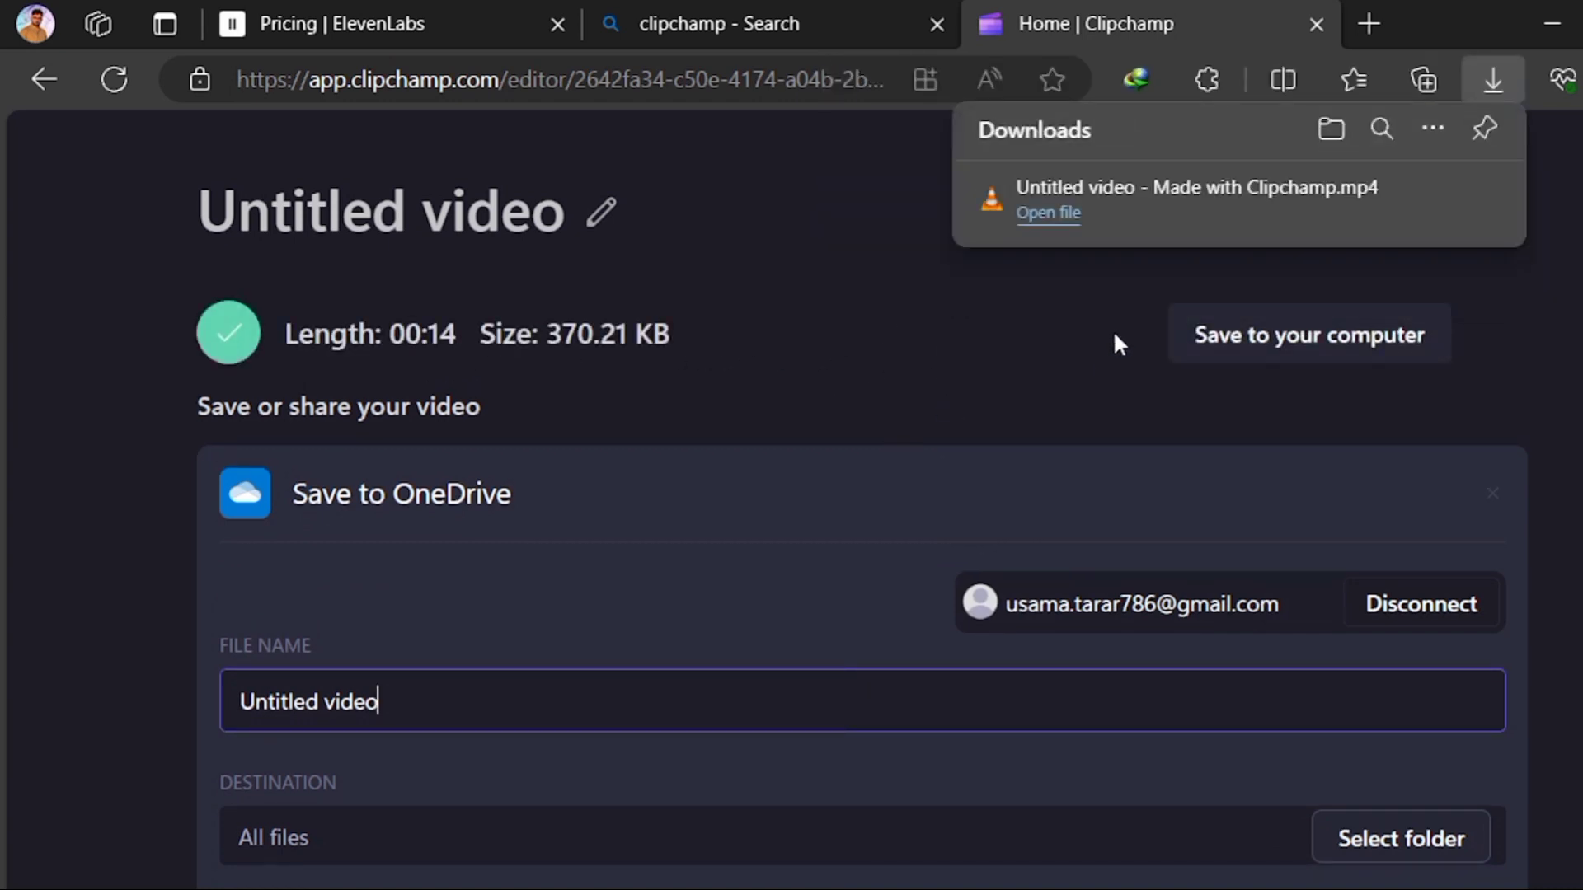
Search the web for "mp4 to mp3" in a new tab and open FreeConvert's MP4 to MP3 Converter
click(1368, 23)
click(638, 320)
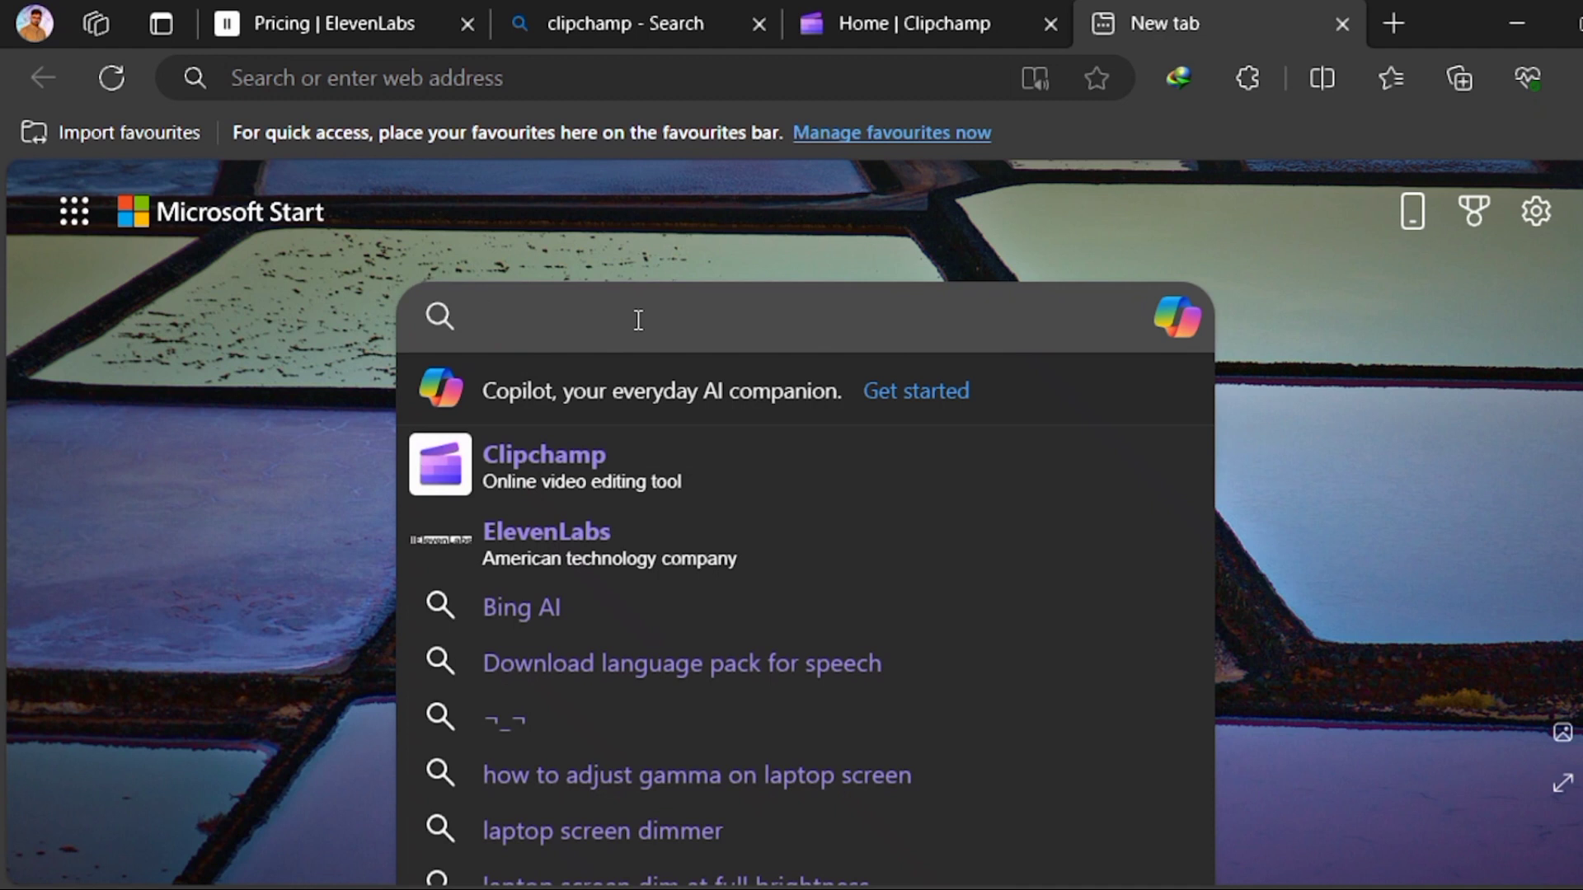
text(mp4)
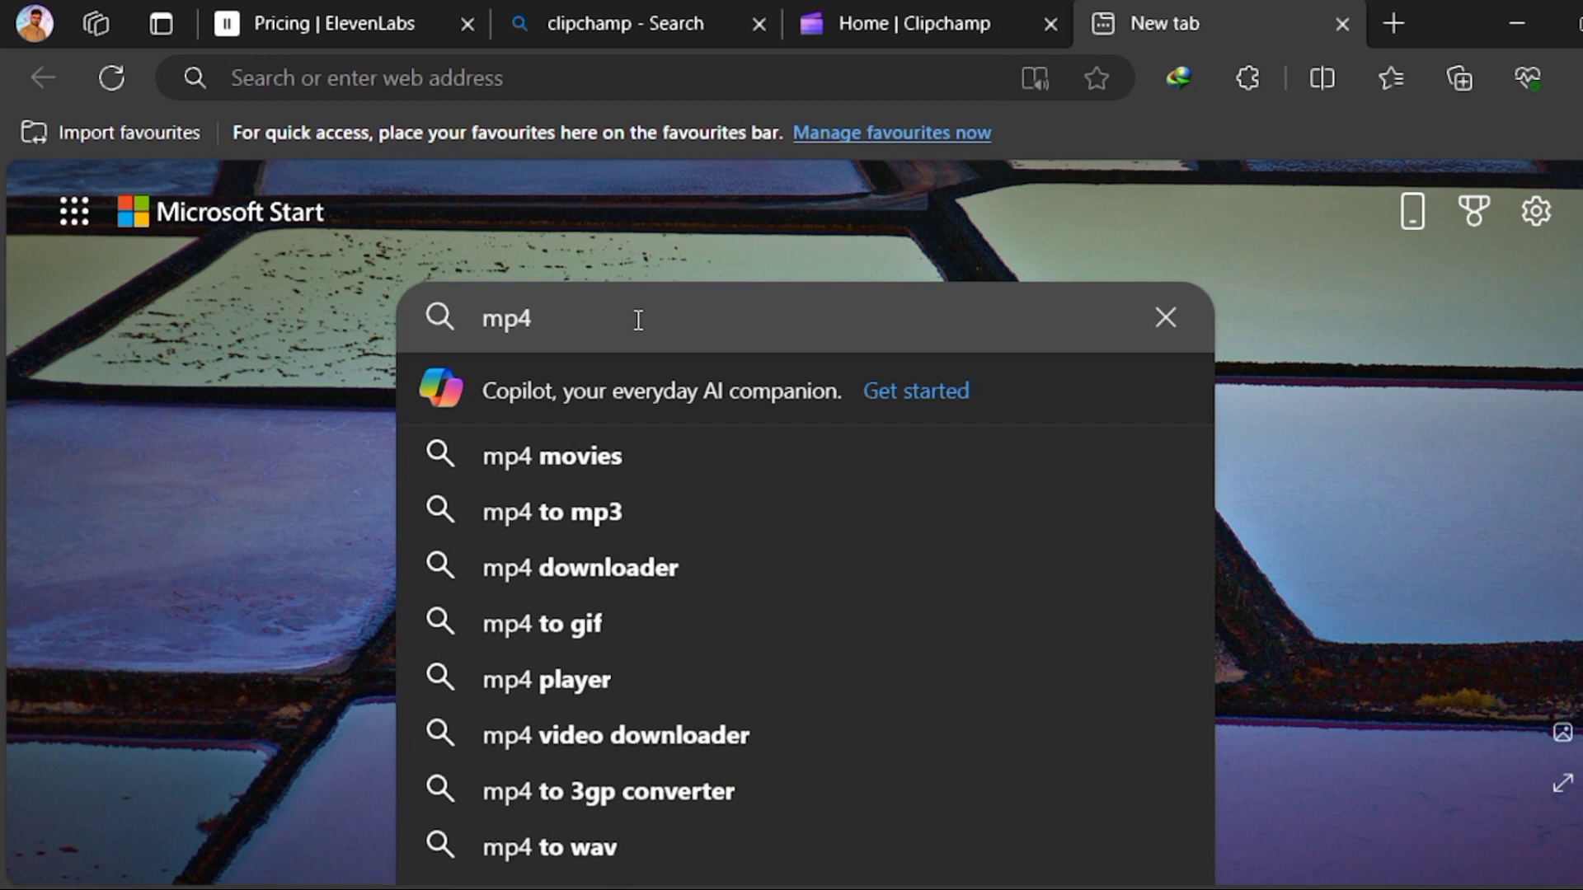
click(644, 513)
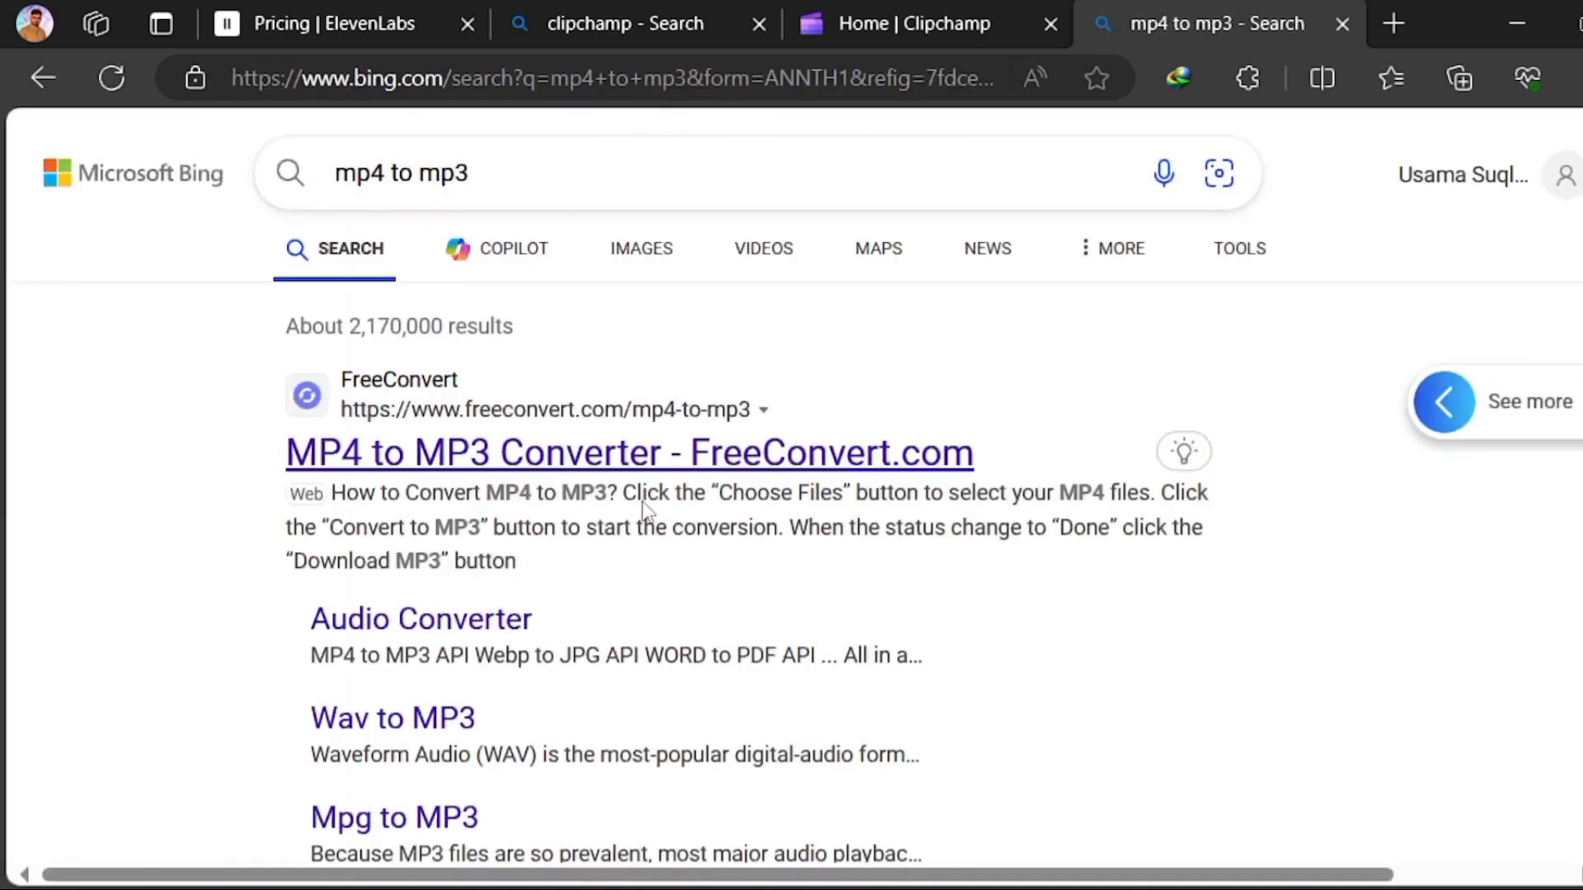
click(634, 462)
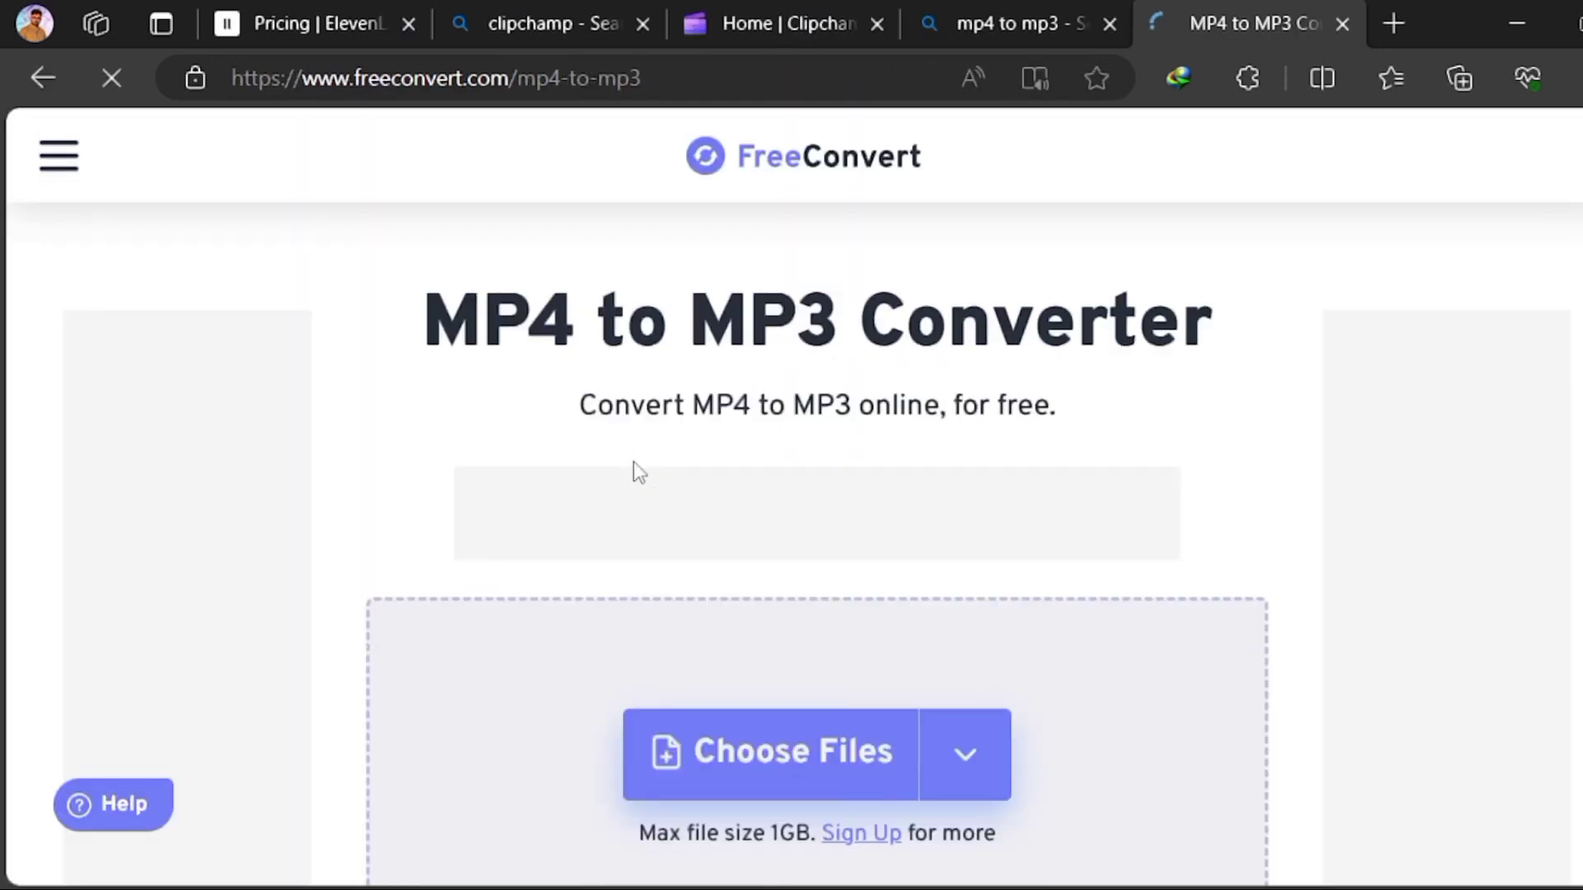
Add "Untitled video - Made with Clipchamp.mp4" from the device's Downloads folder to the converter and convert it to MP3
scroll(633, 461, down, 3)
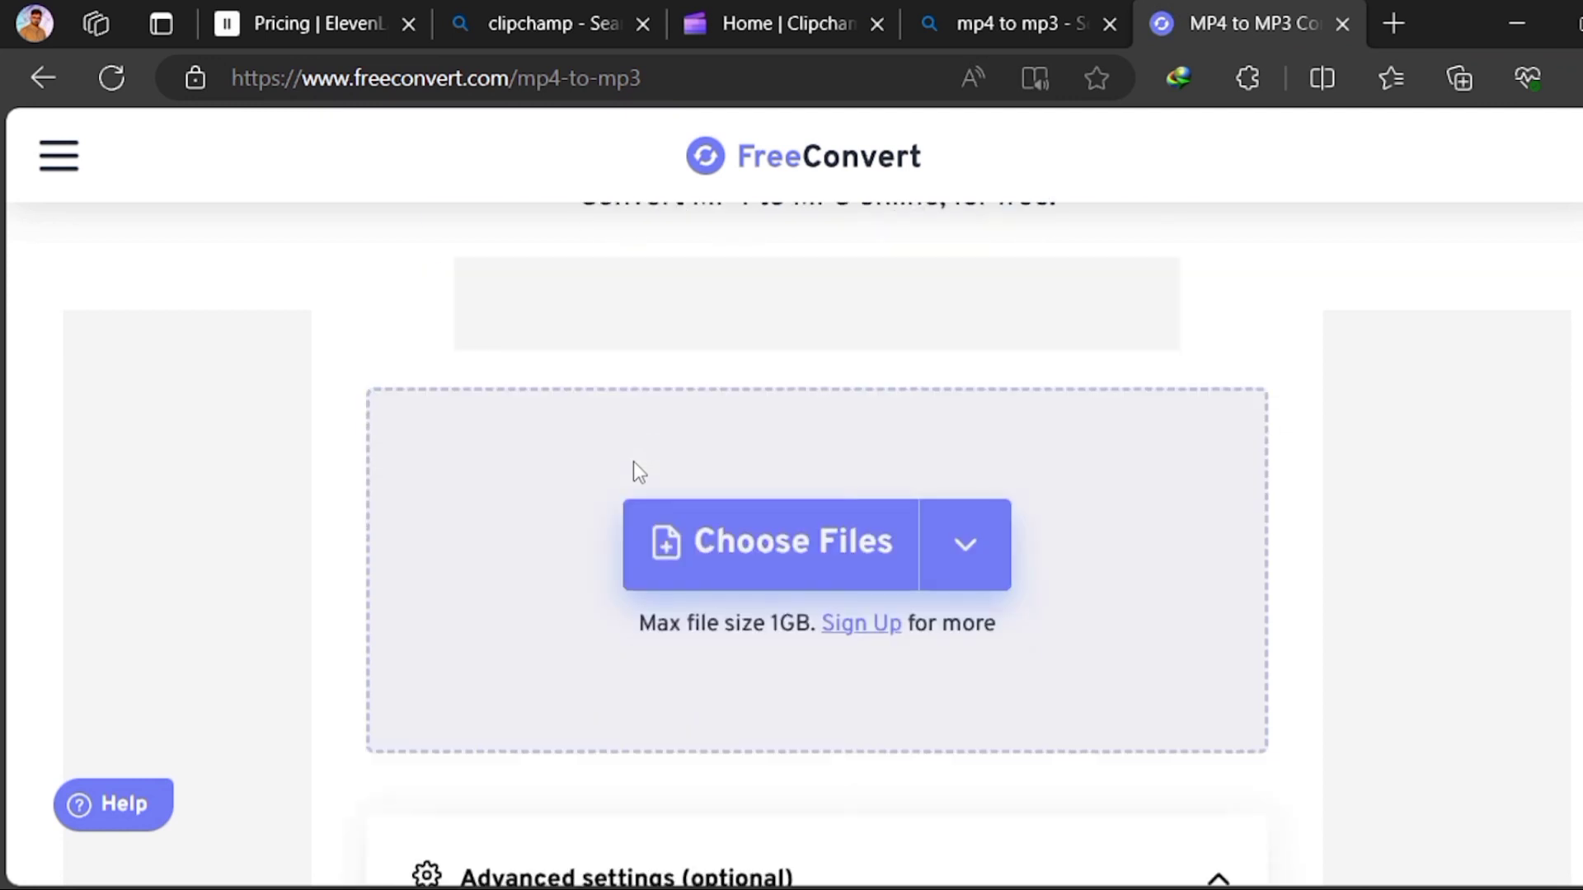
mouse_move(821, 527)
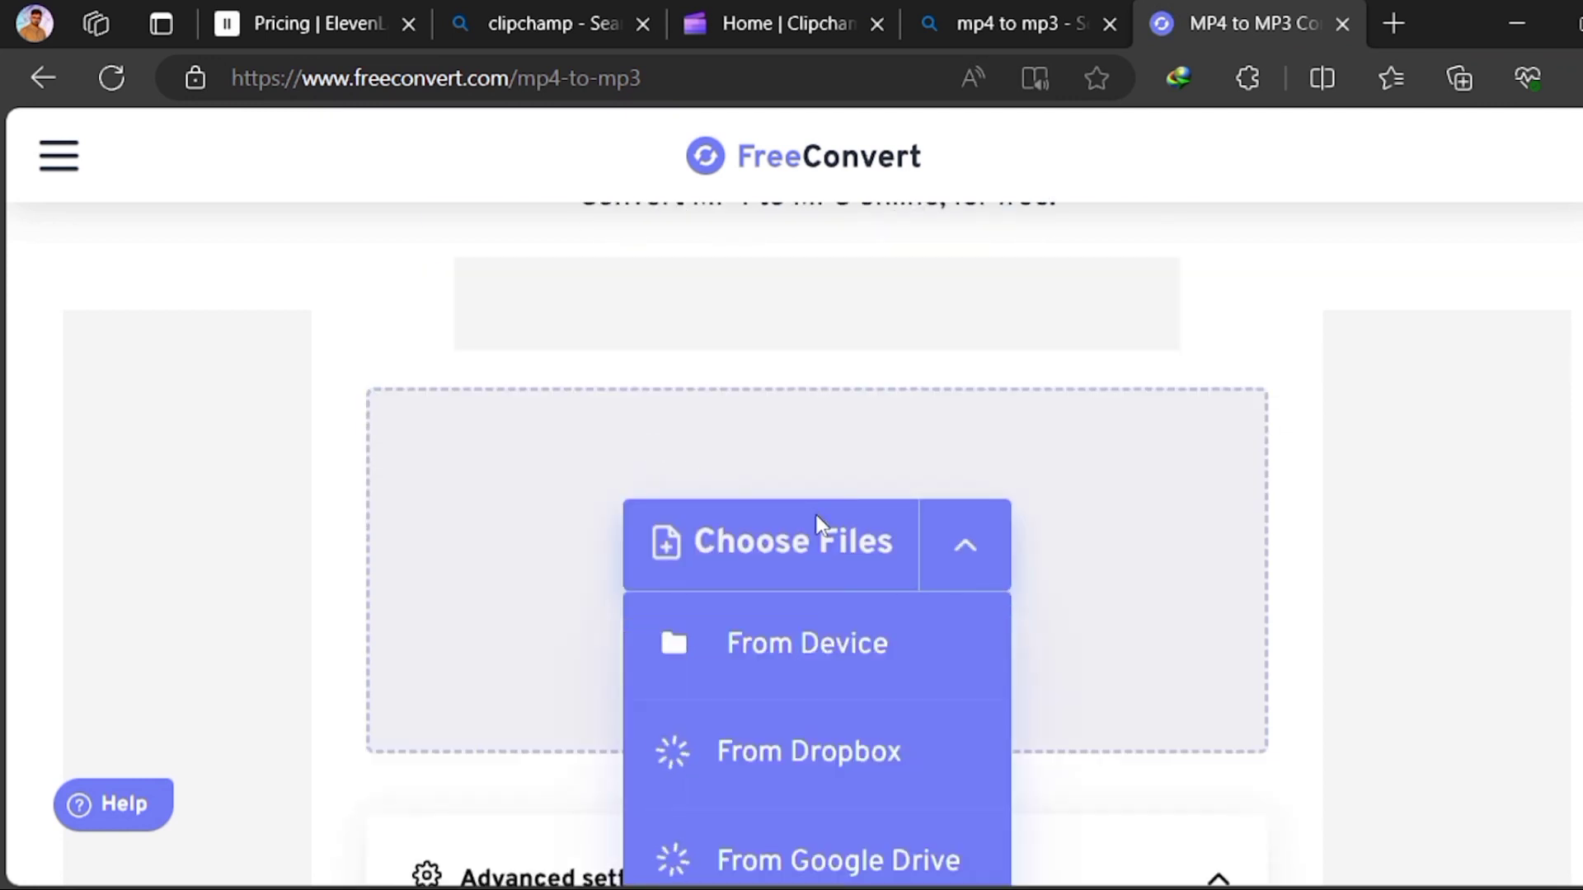
click(922, 653)
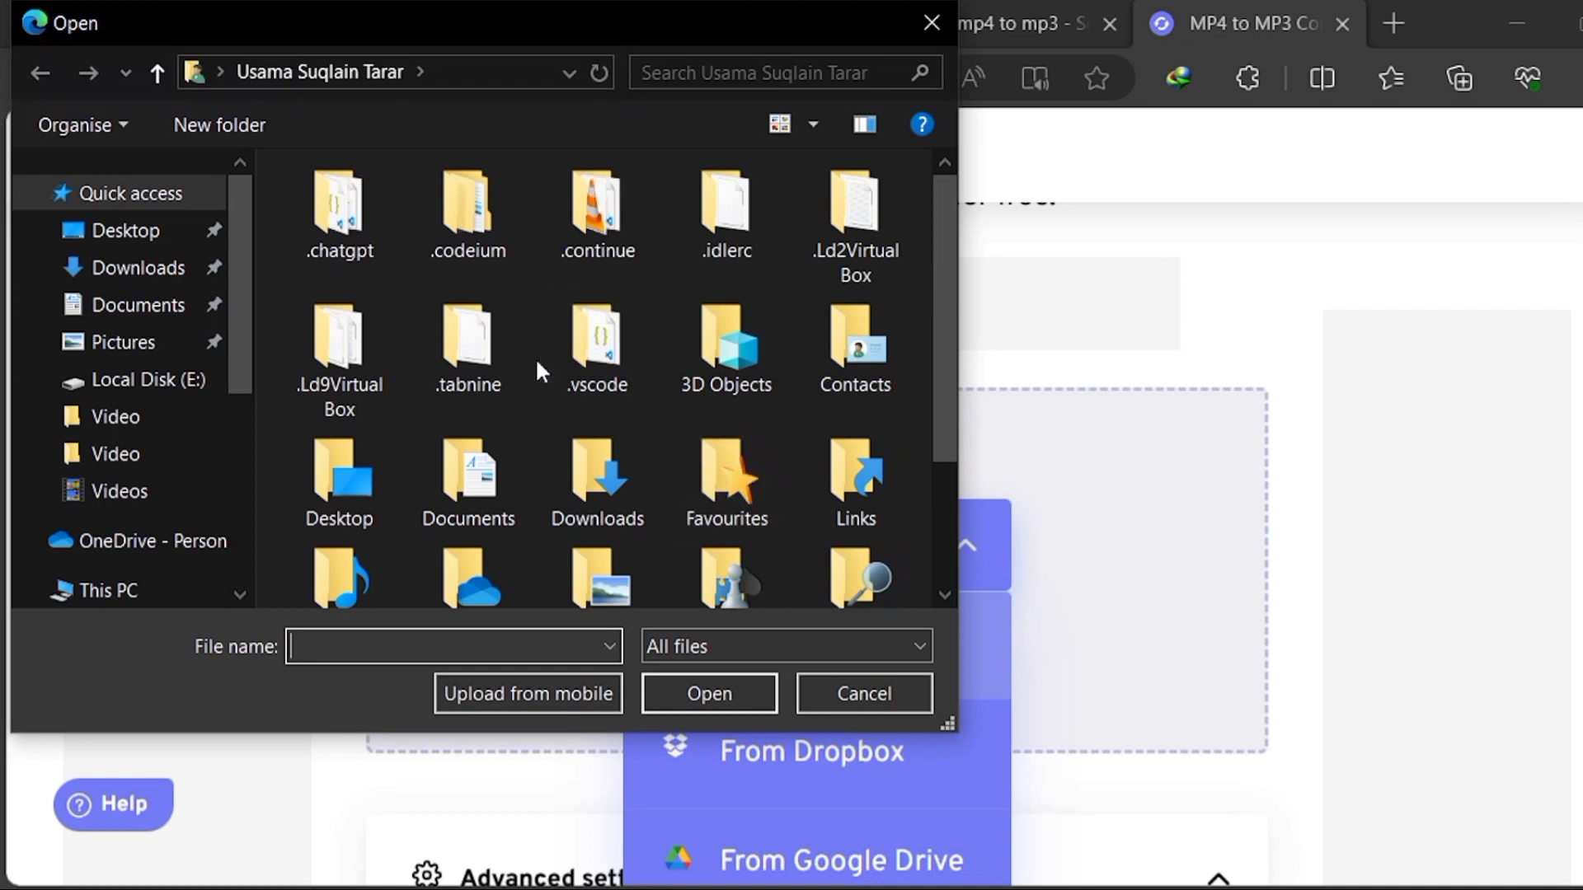
scroll(540, 371, down, 2)
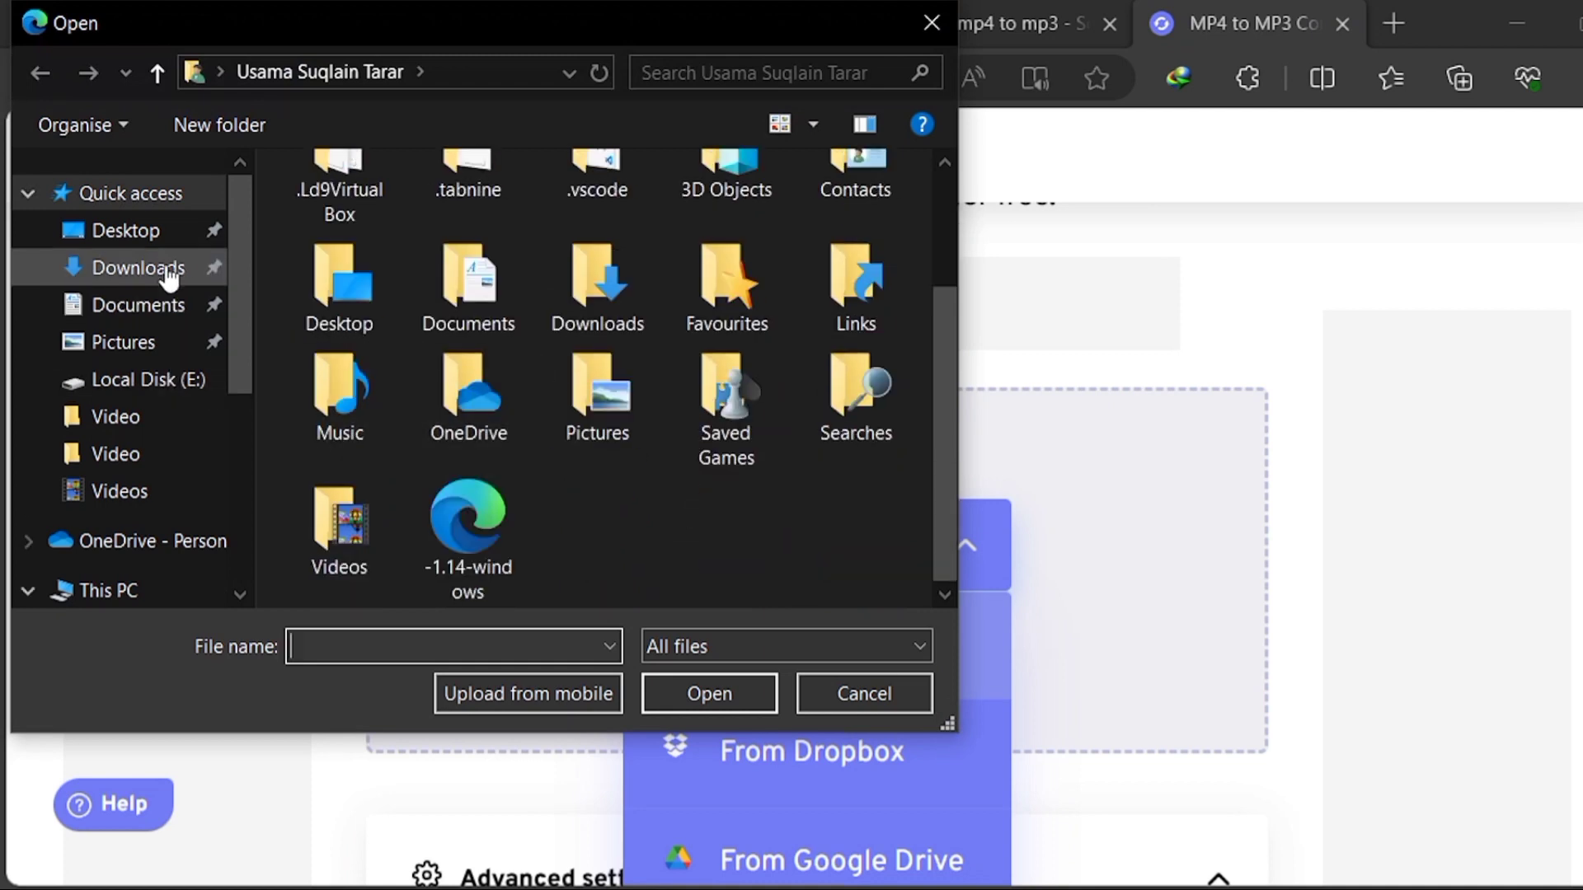
click(164, 268)
double_click(540, 254)
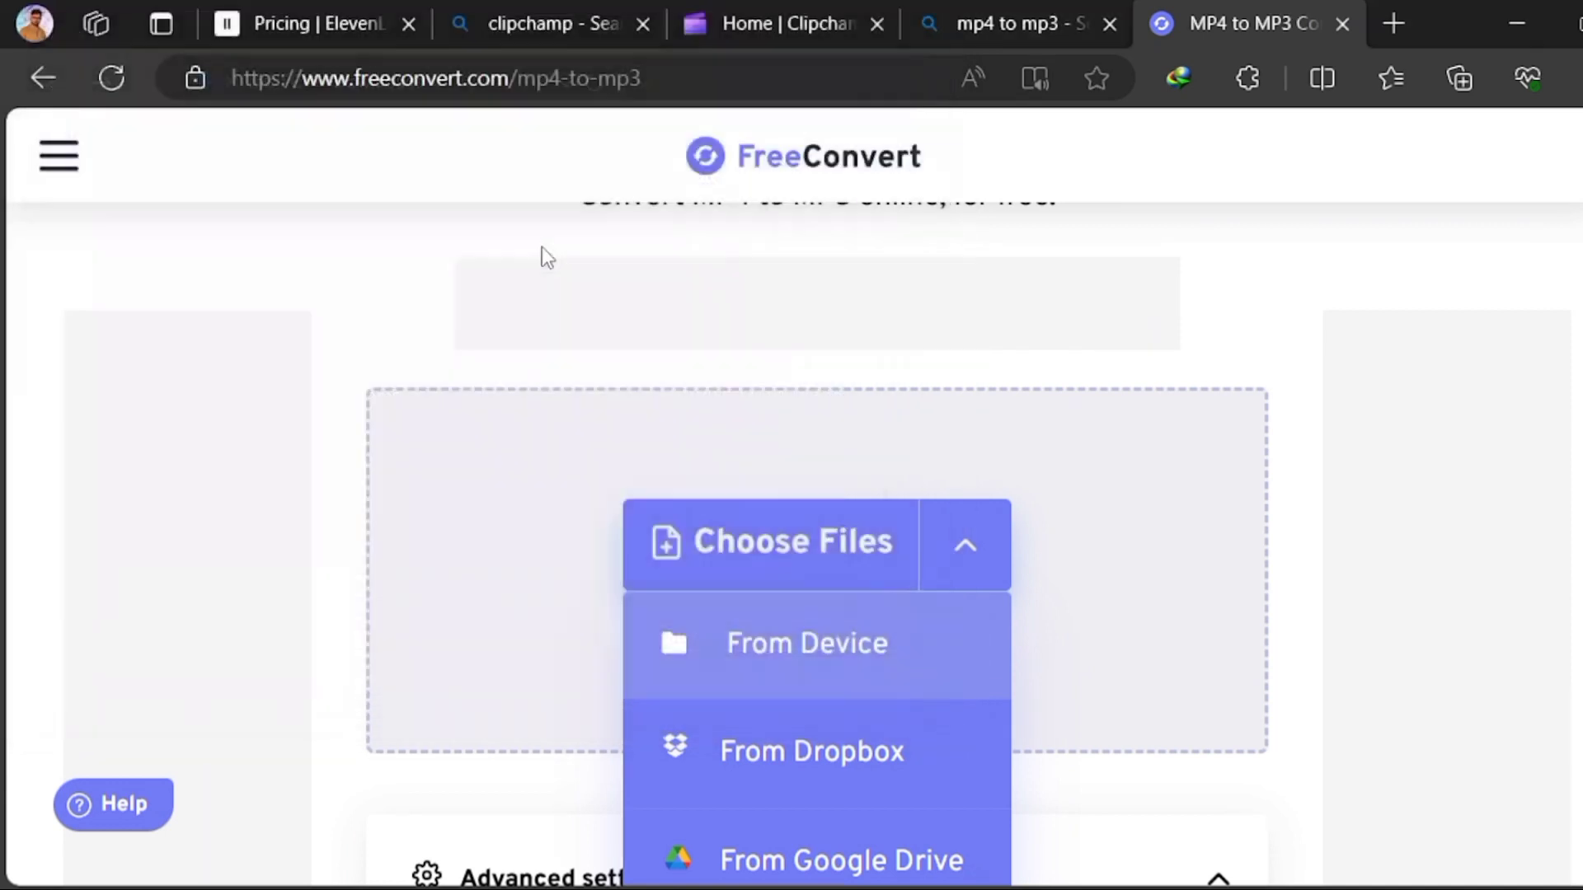
scroll(1060, 674, down, 3)
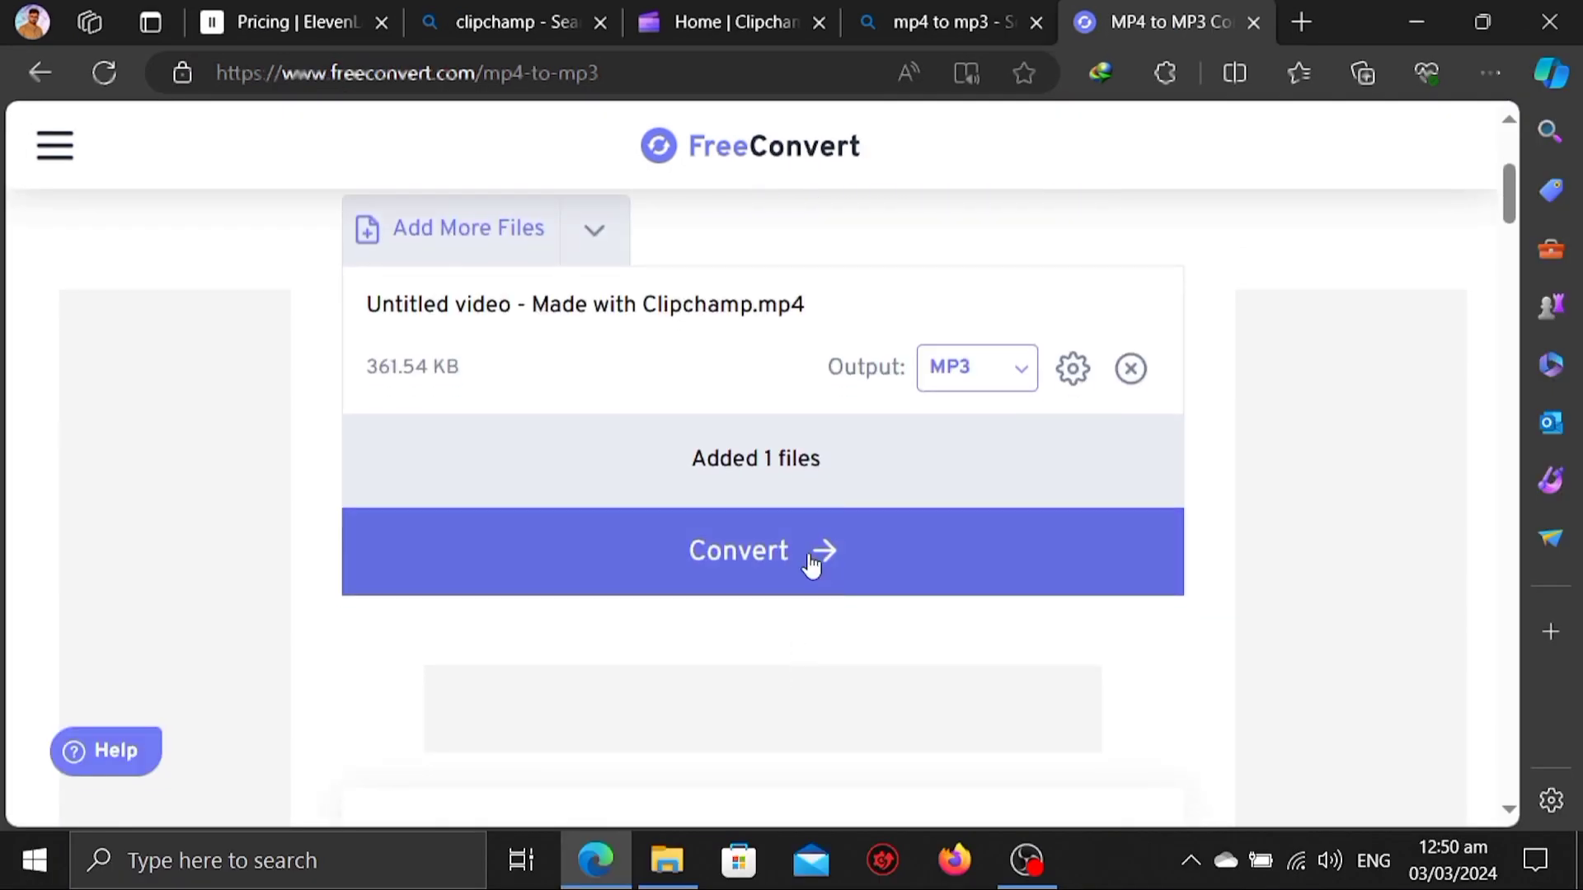
click(827, 560)
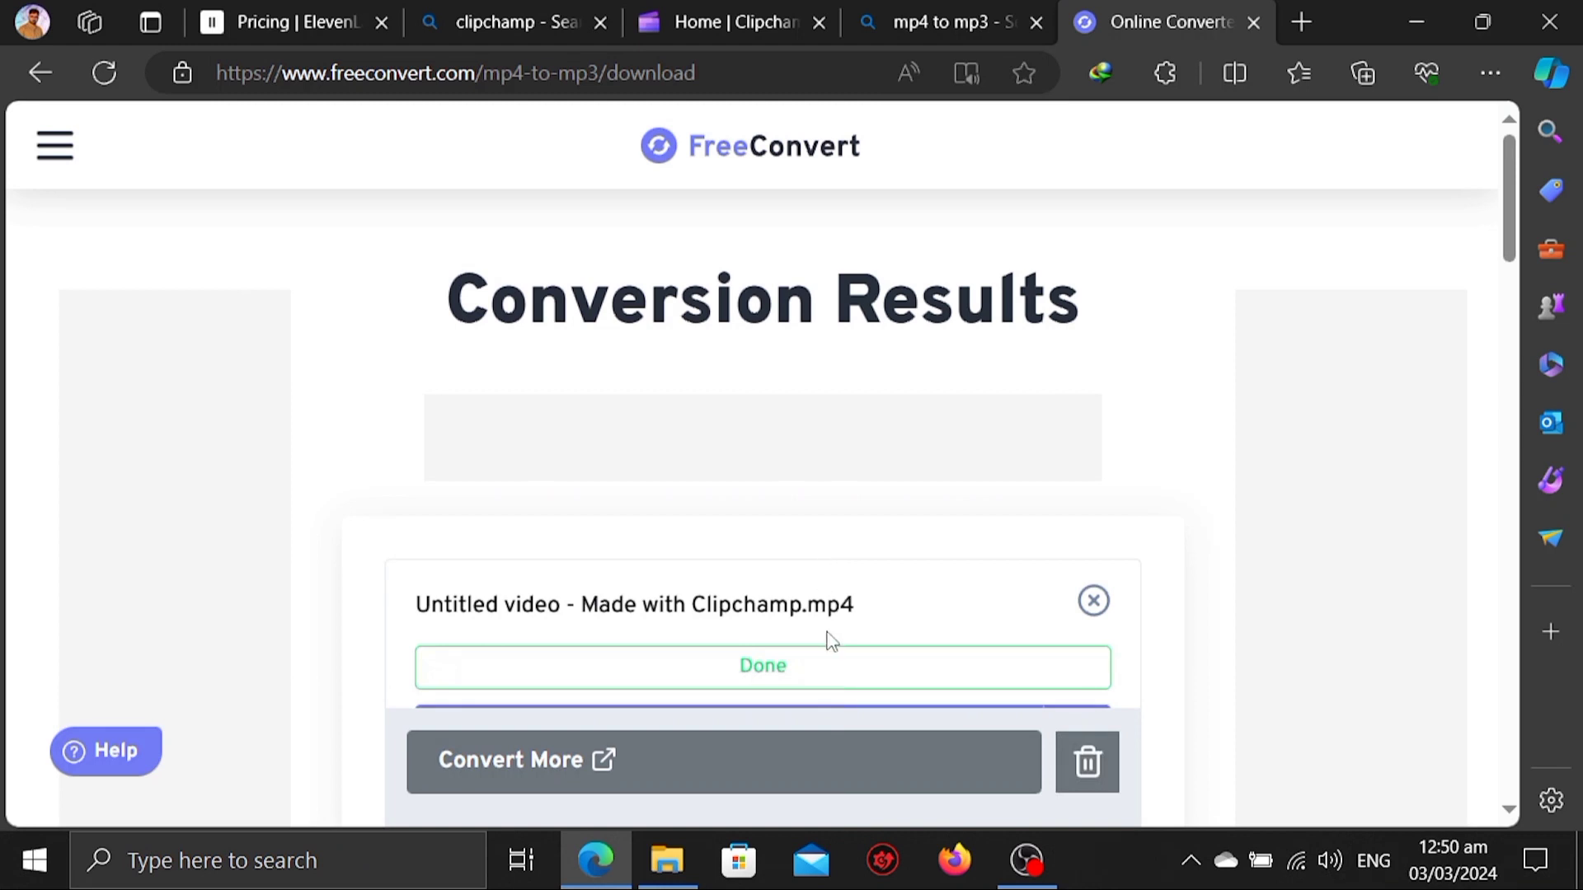
Download the converted MP3 voiceover from the conversion results to the device
scroll(829, 690, down, 5)
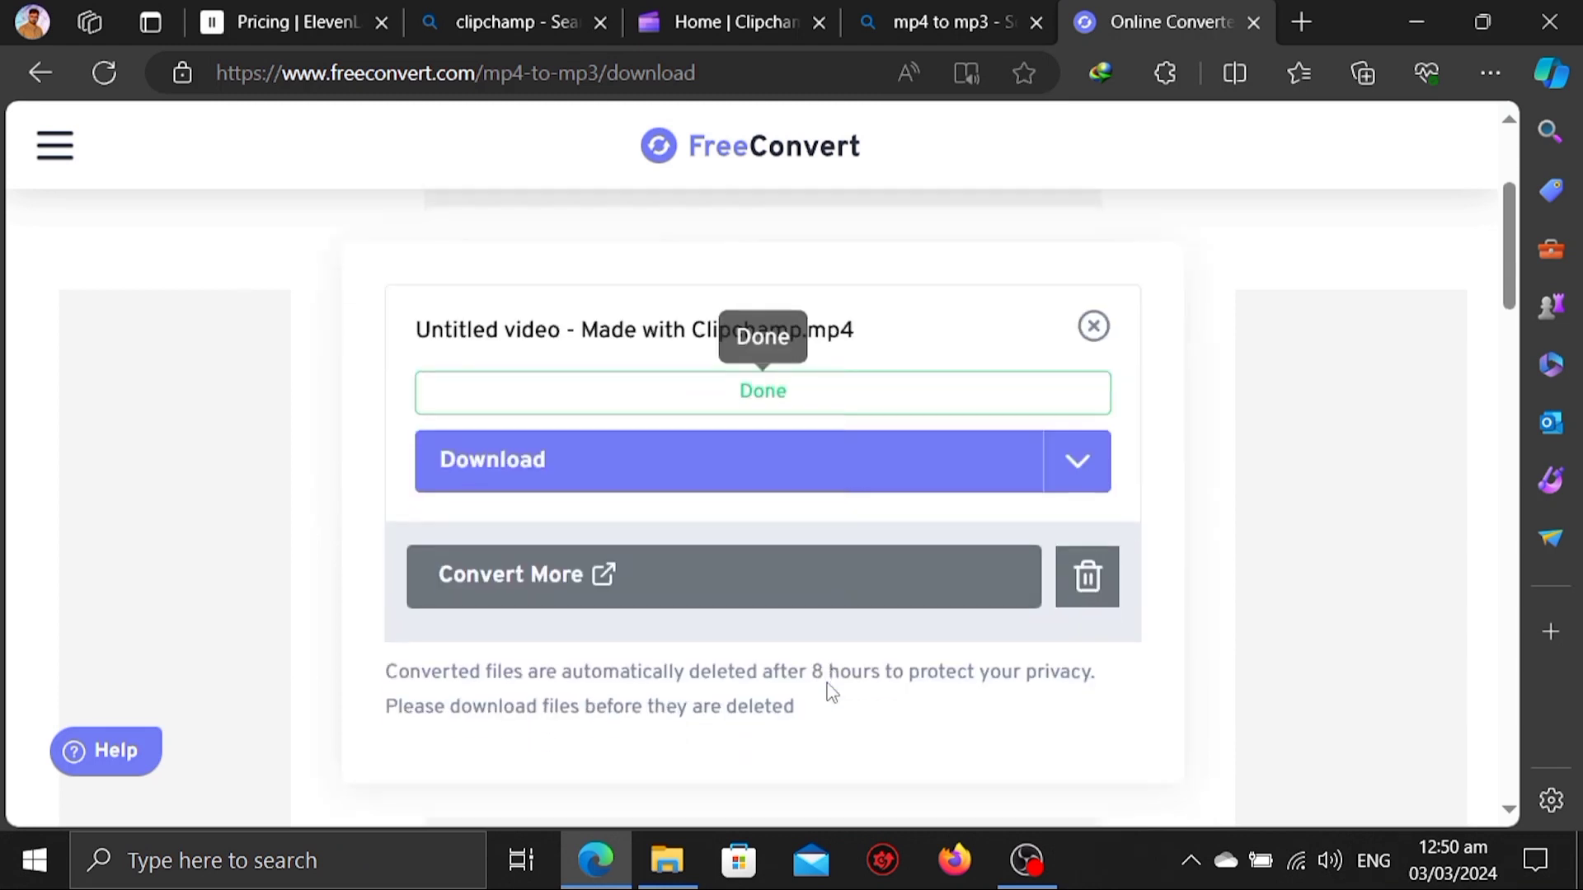
scroll(830, 691, down, 10)
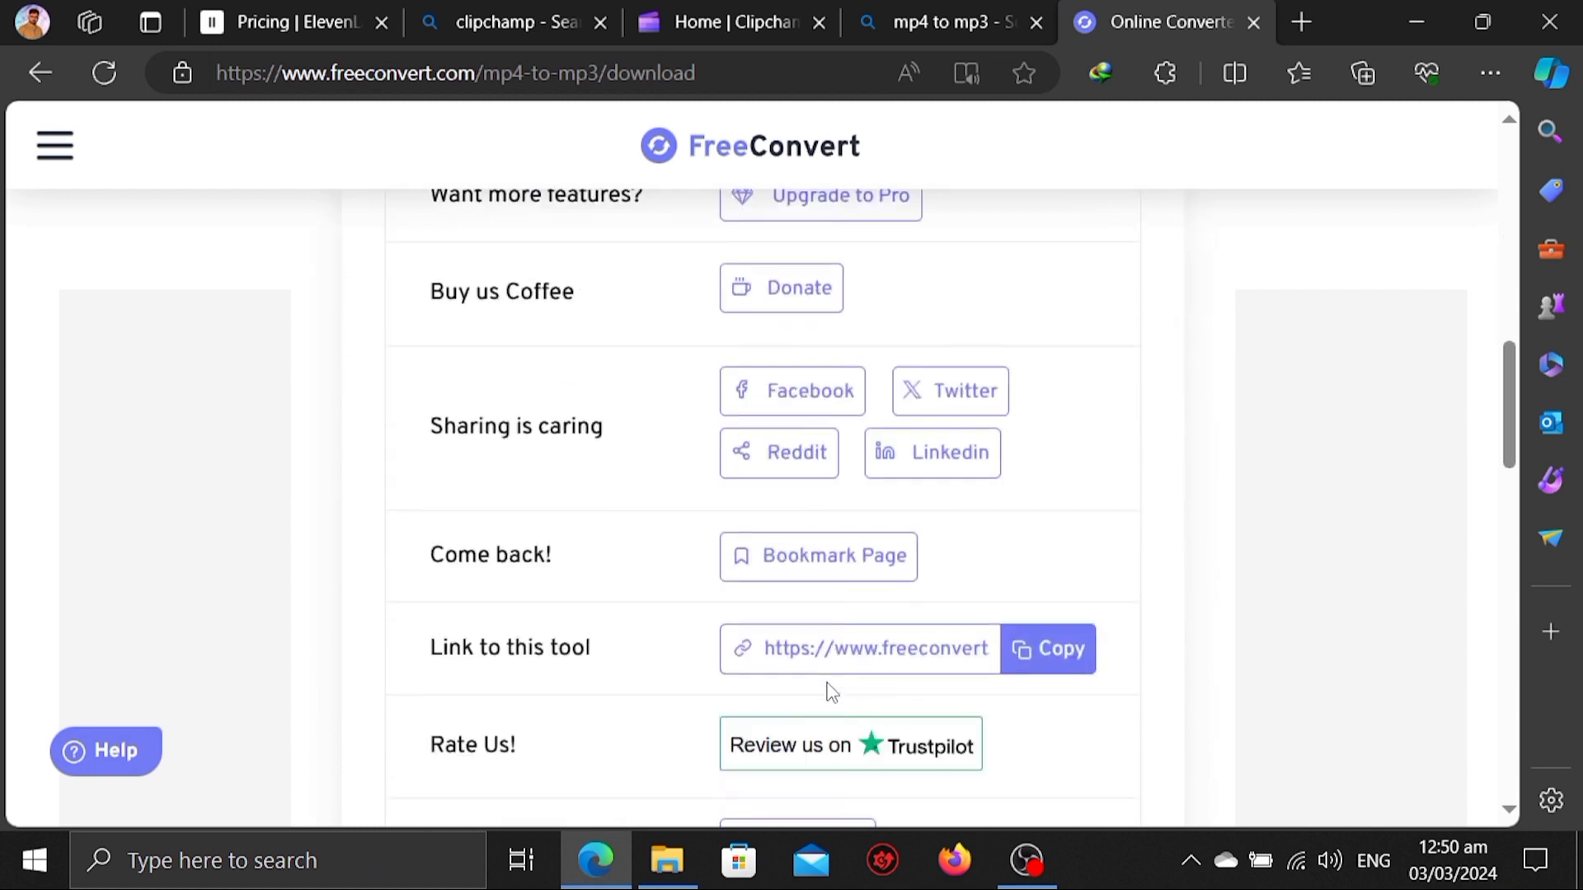
scroll(830, 691, down, 2)
scroll(830, 691, up, 8)
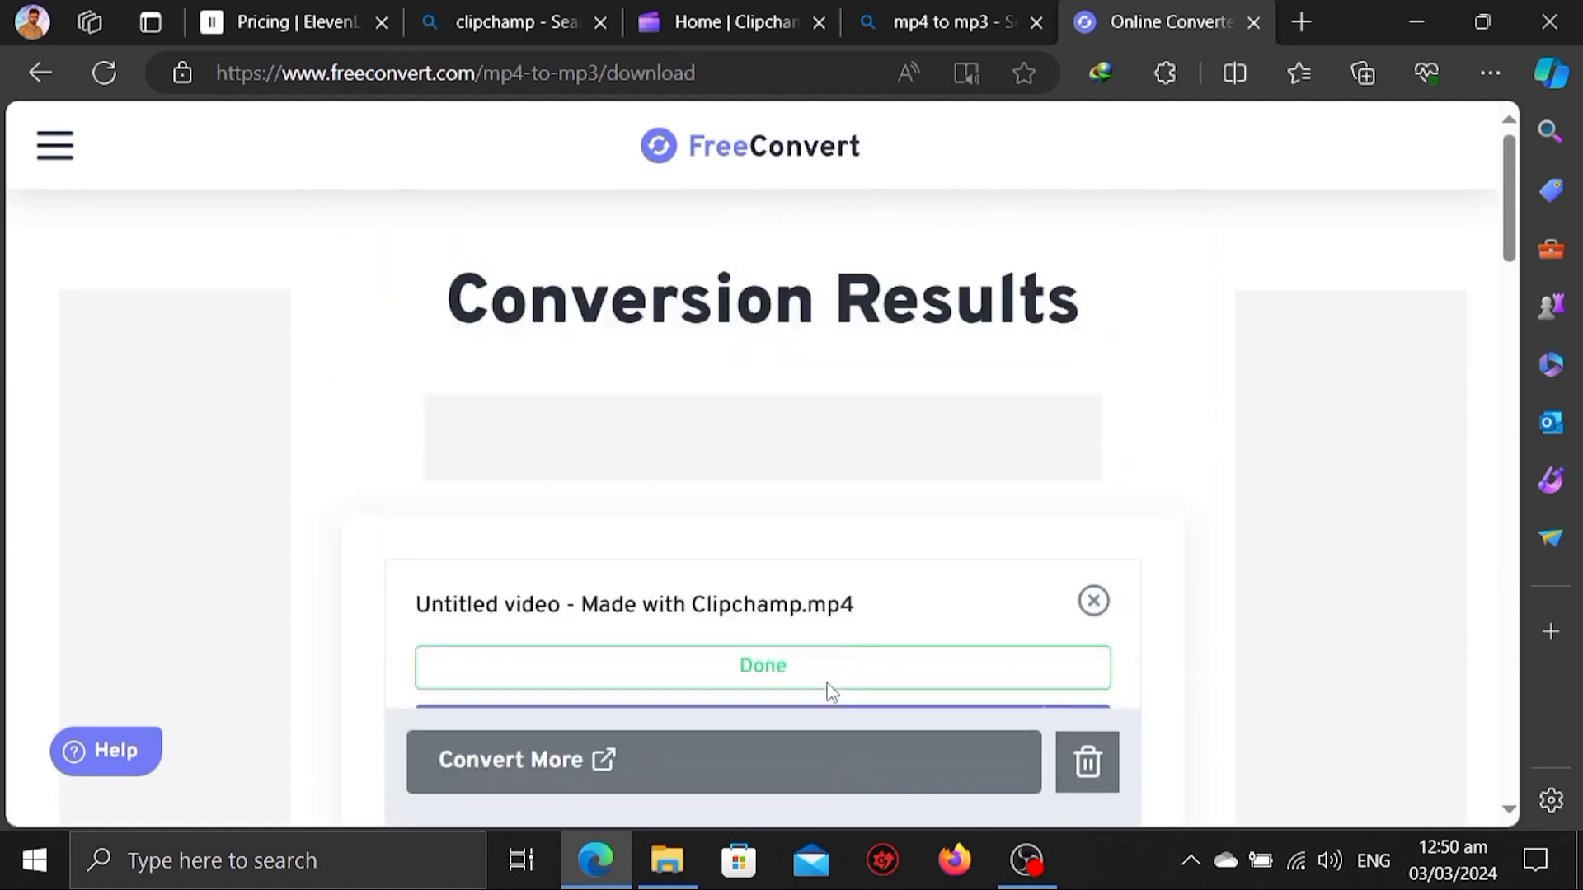
scroll(830, 691, down, 2)
scroll(830, 691, up, 1)
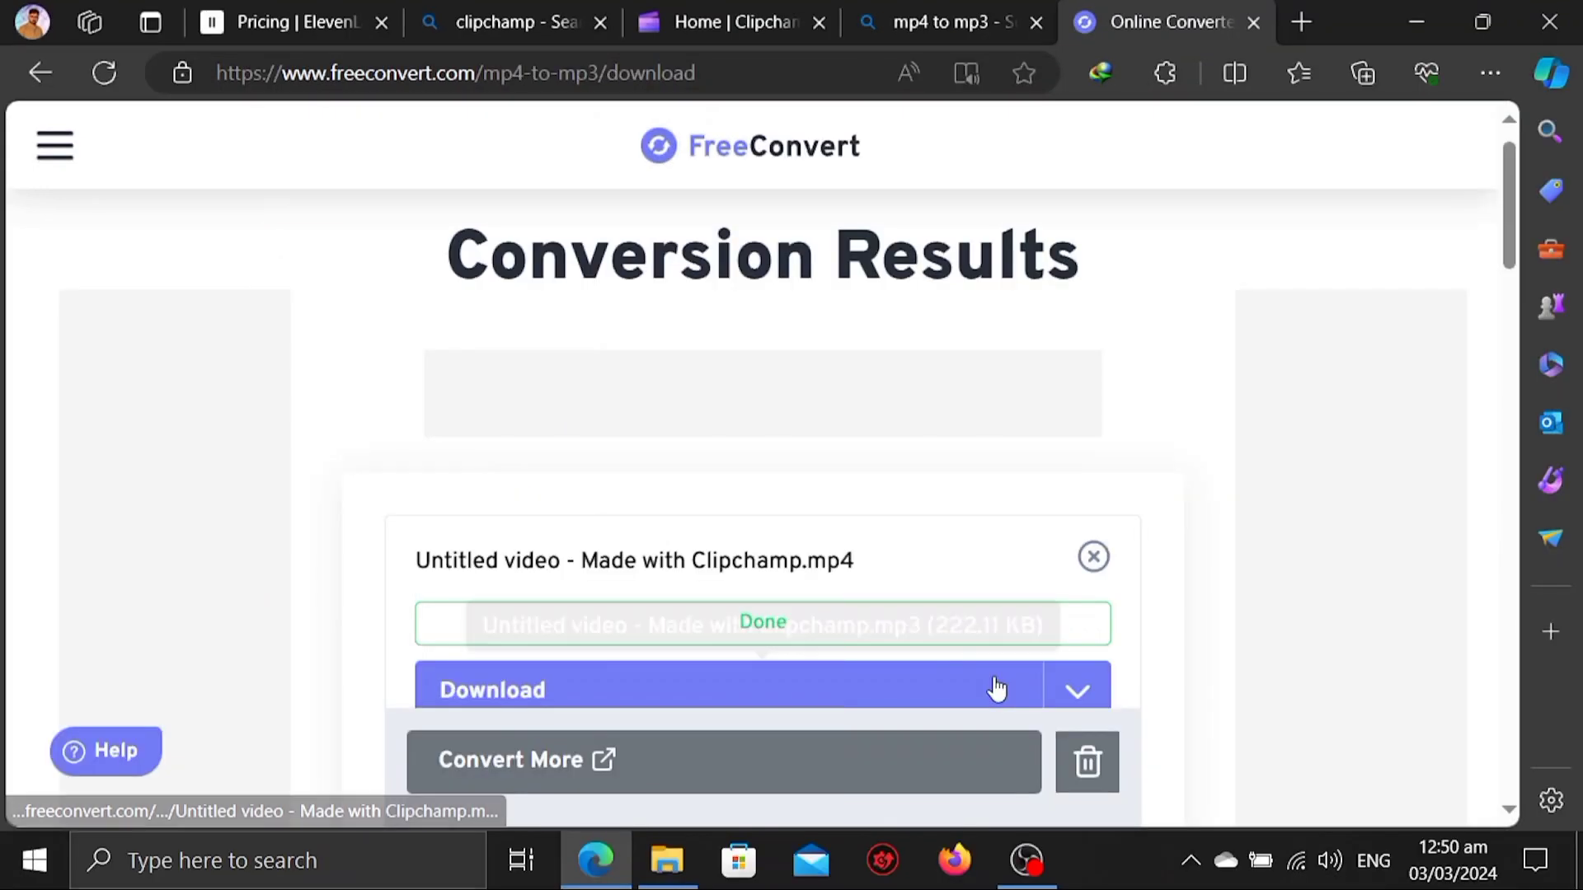
scroll(1080, 744, down, 3)
click(1166, 746)
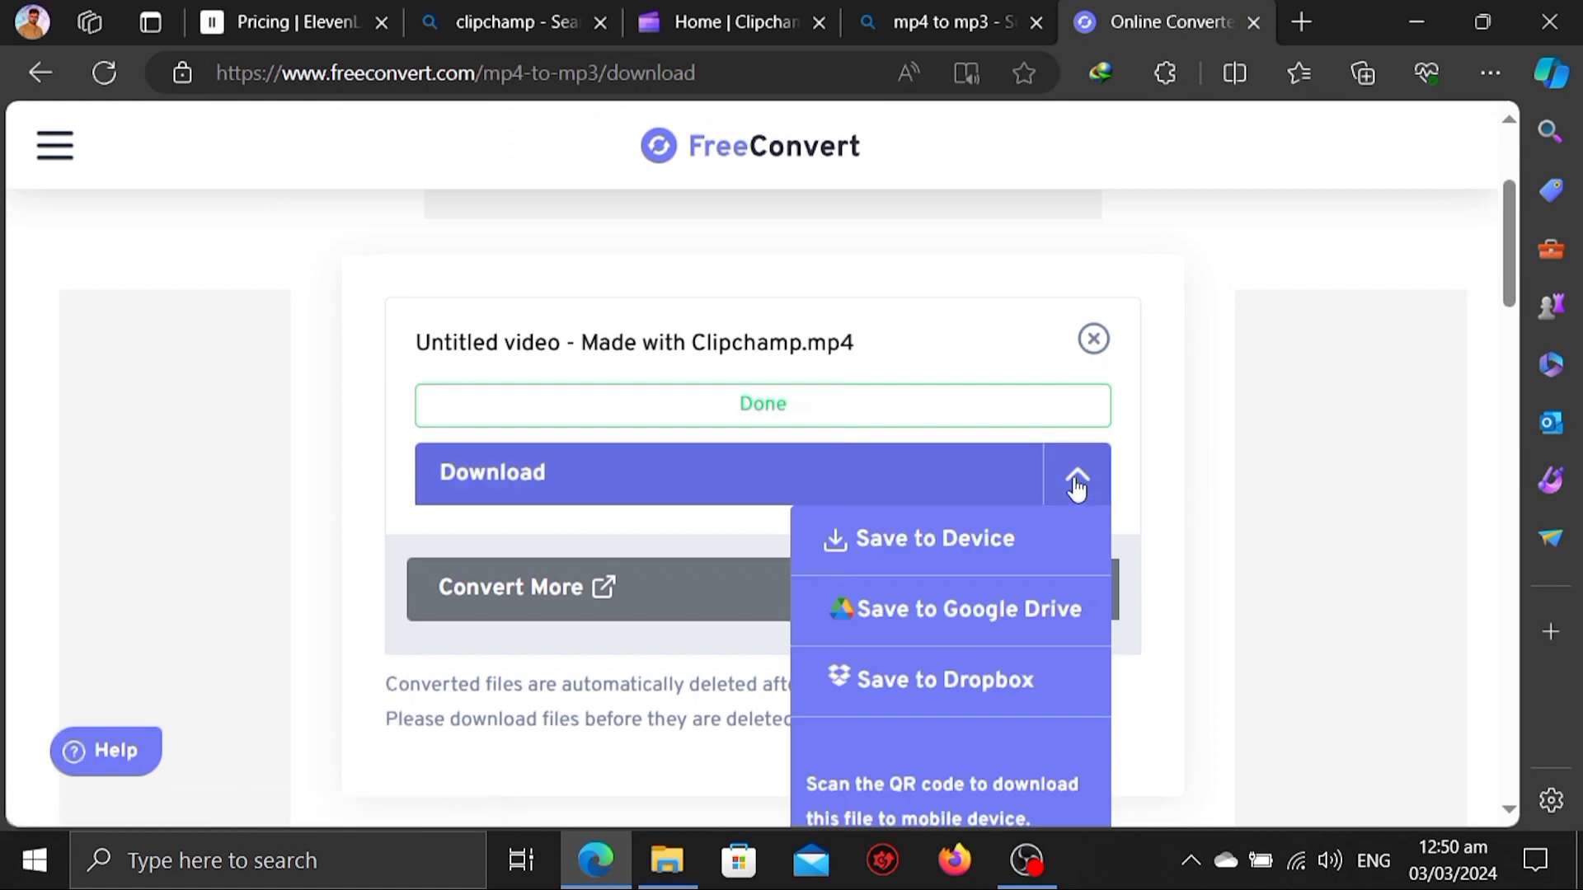
click(934, 560)
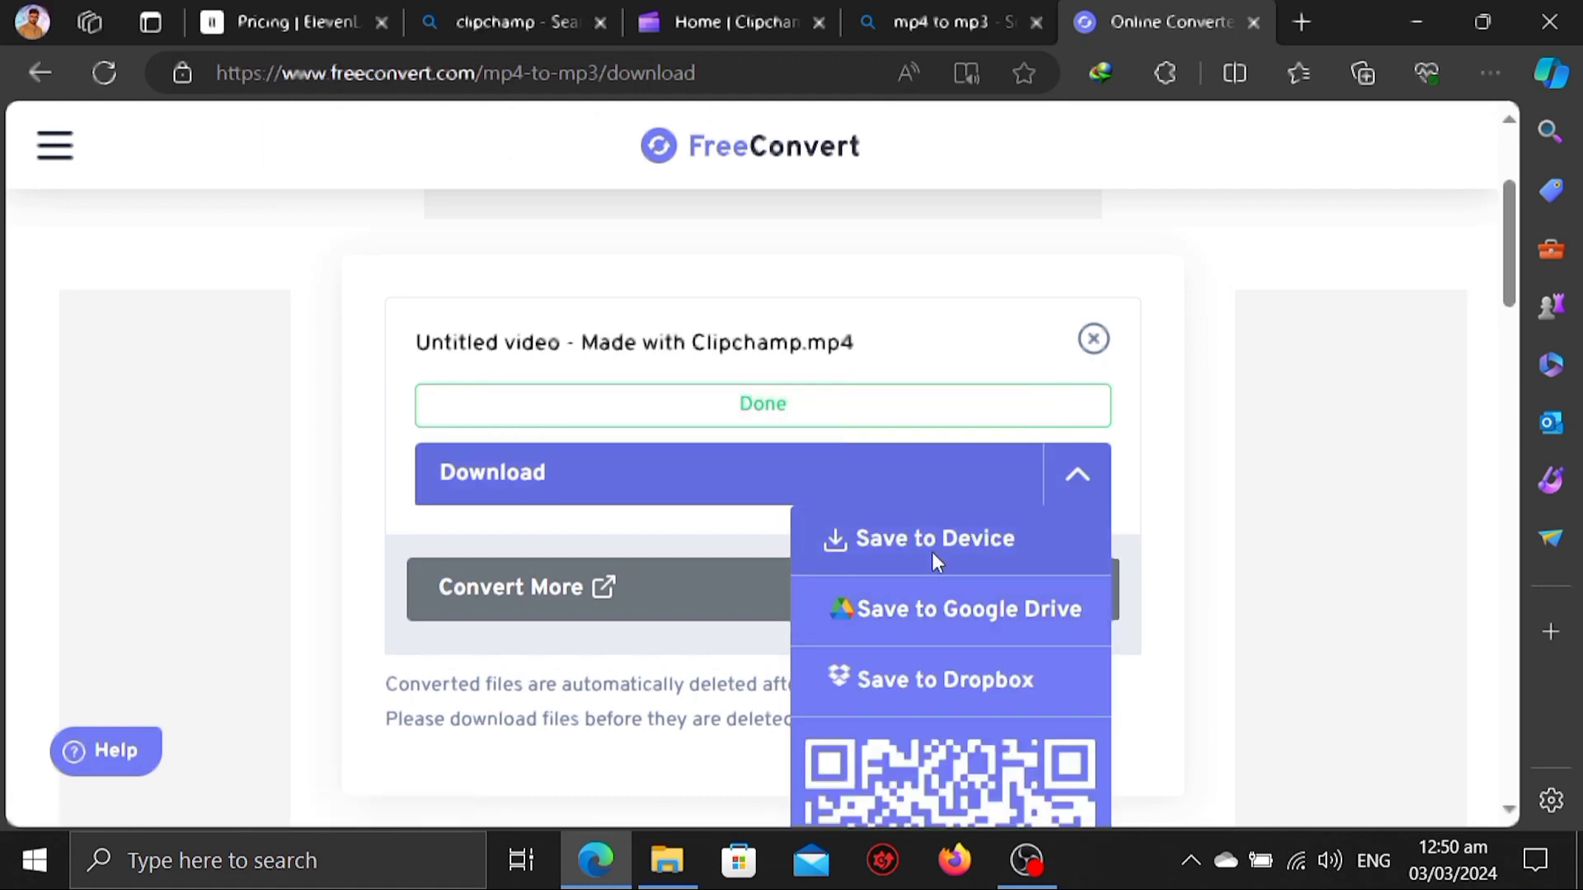